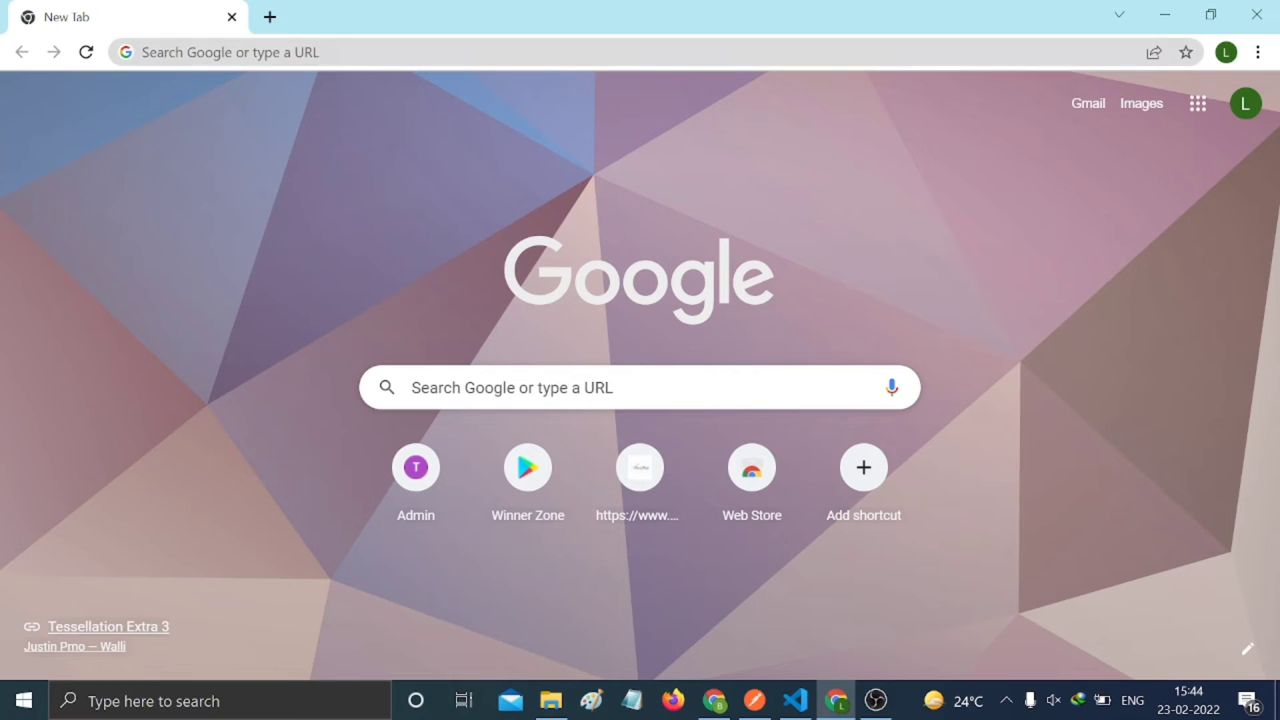
Search the web for 'id unity' and open the Unity ID site
{"action": "left_click", "coordinate": [230, 52]}
{"action": "type", "text": "id u"}
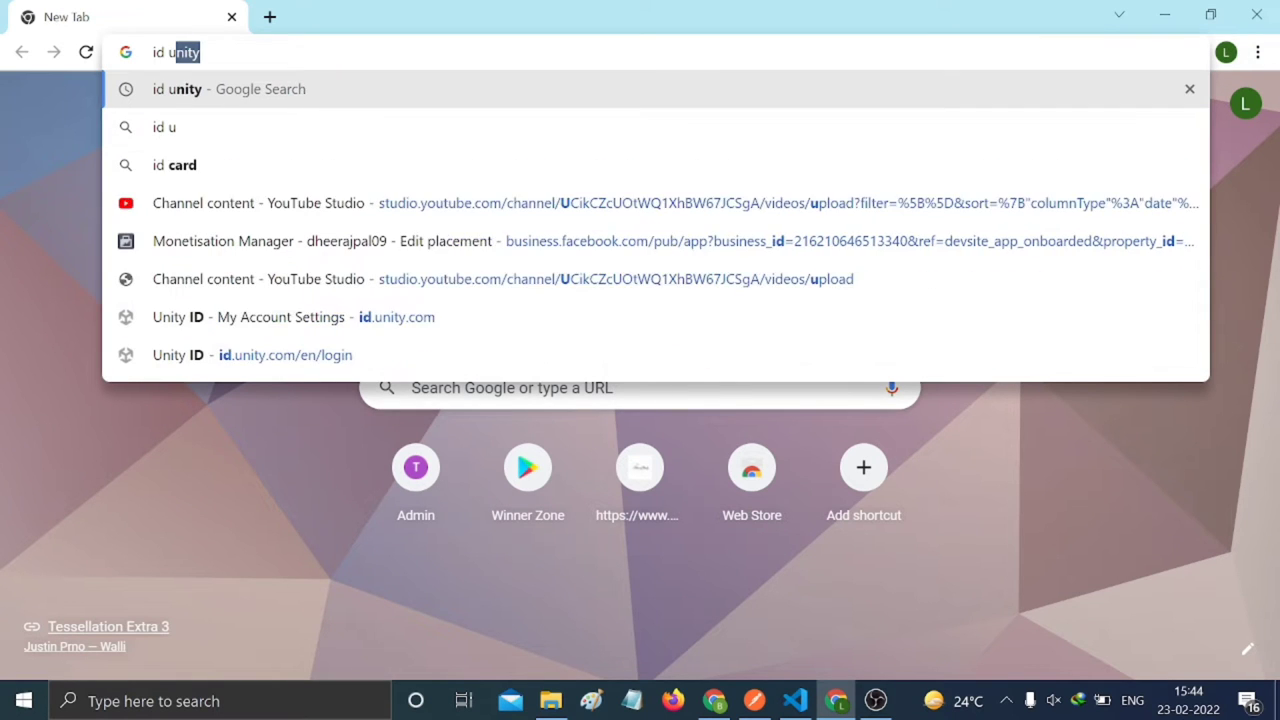
{"action": "type", "text": "nity"}
{"action": "key", "text": "Return"}
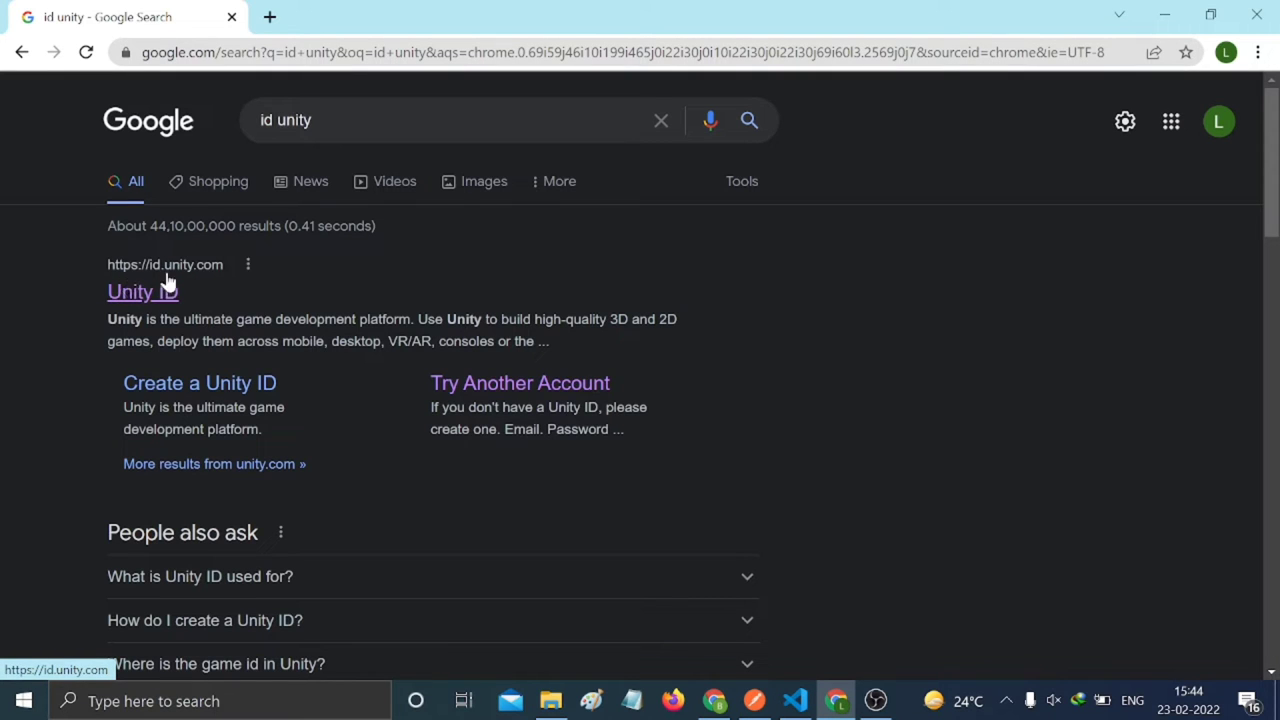
{"action": "left_click", "coordinate": [155, 298]}
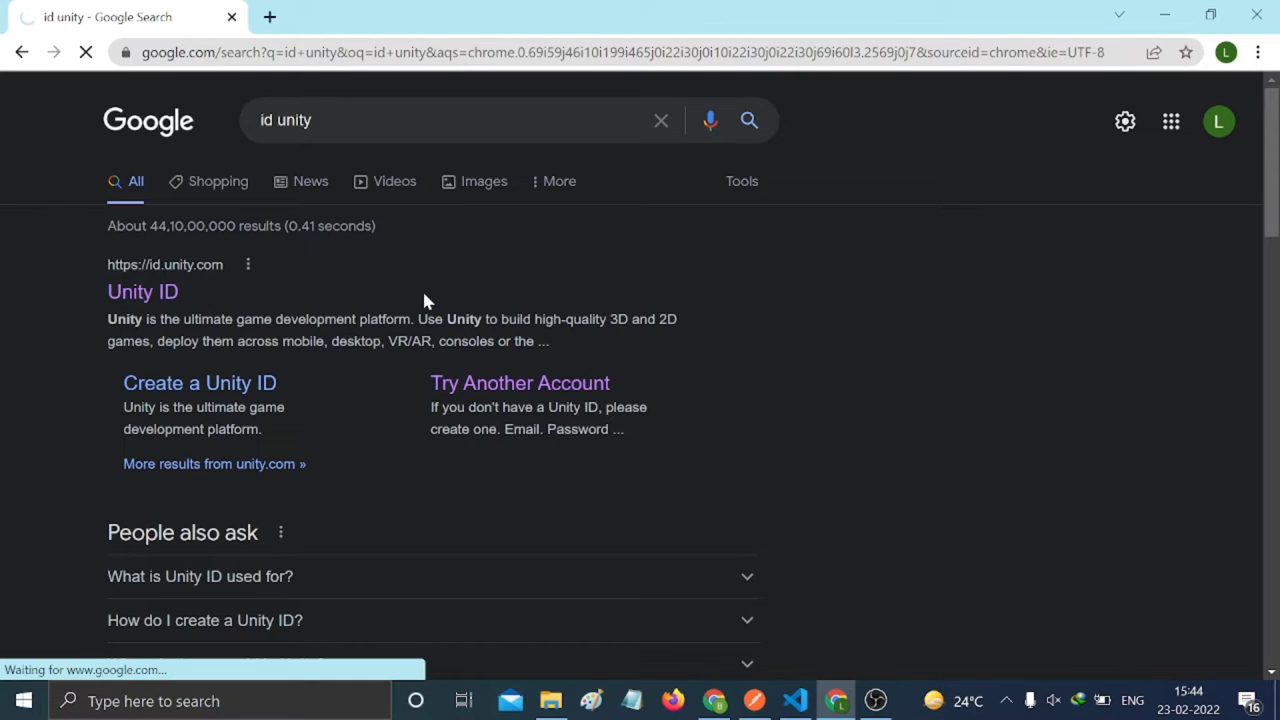
Sign in to Unity ID with Google and go to the Unity Dashboard
{"action": "scroll", "coordinate": [510, 300], "scroll_direction": "down", "scroll_amount": 3}
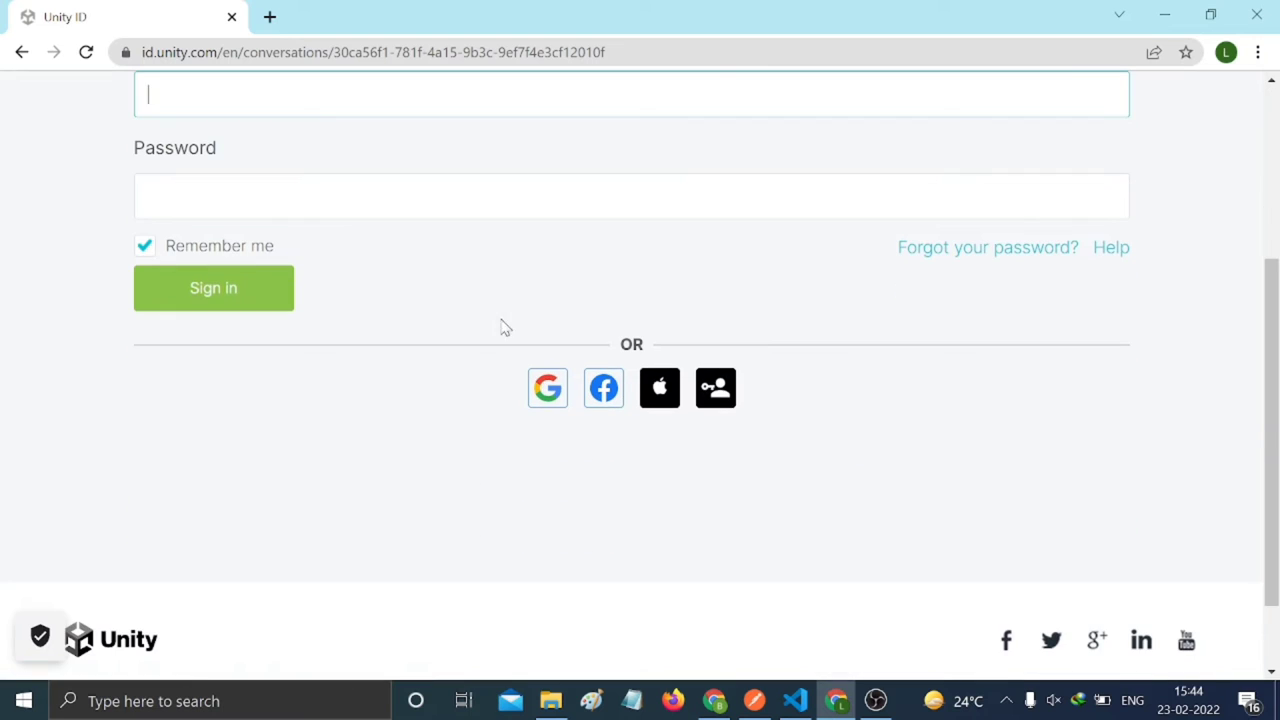
{"action": "scroll", "coordinate": [474, 357], "scroll_direction": "up", "scroll_amount": 2}
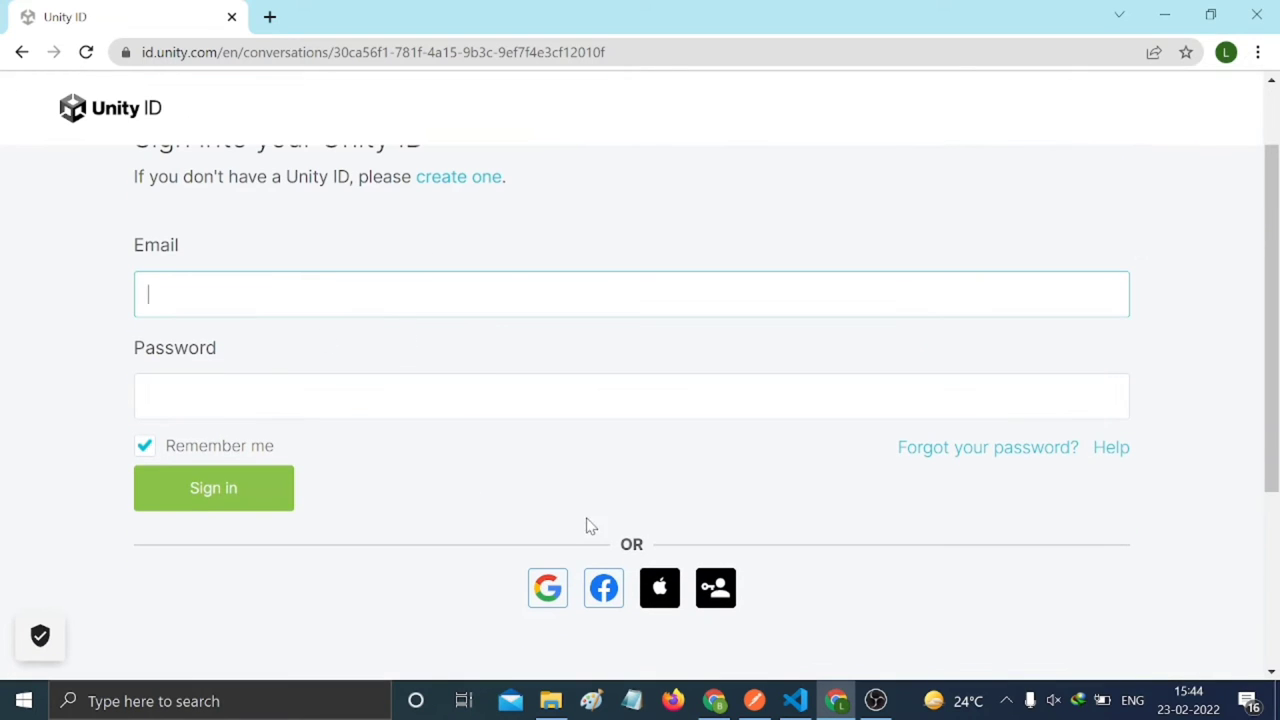
{"action": "left_click", "coordinate": [548, 590]}
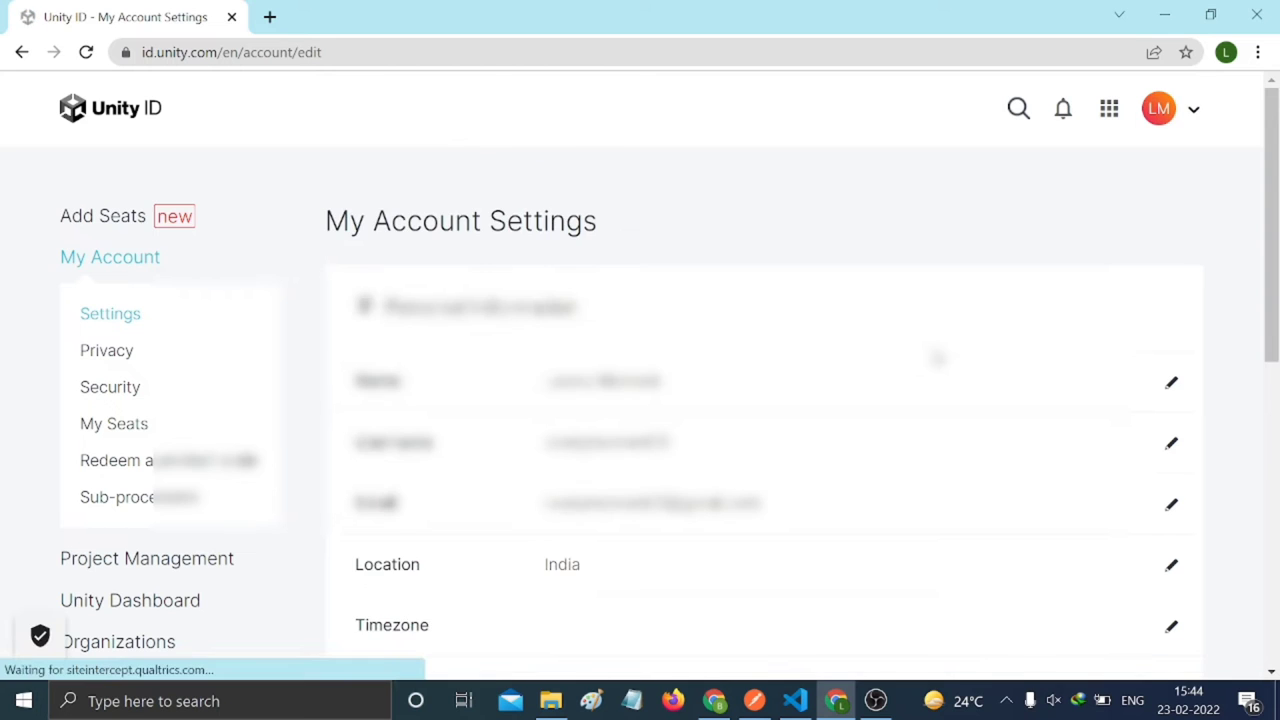
{"action": "scroll", "coordinate": [936, 357], "scroll_direction": "down", "scroll_amount": 3}
{"action": "scroll", "coordinate": [913, 435], "scroll_direction": "up", "scroll_amount": 3}
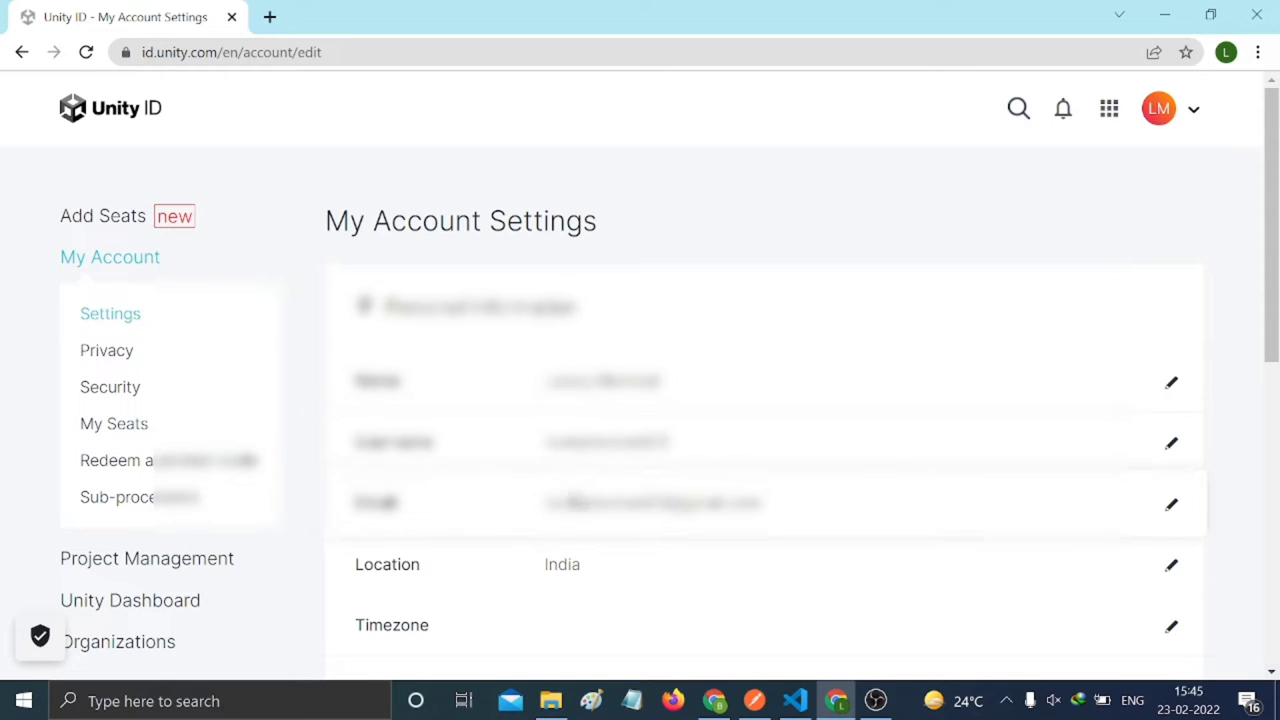
{"action": "left_click", "coordinate": [143, 601]}
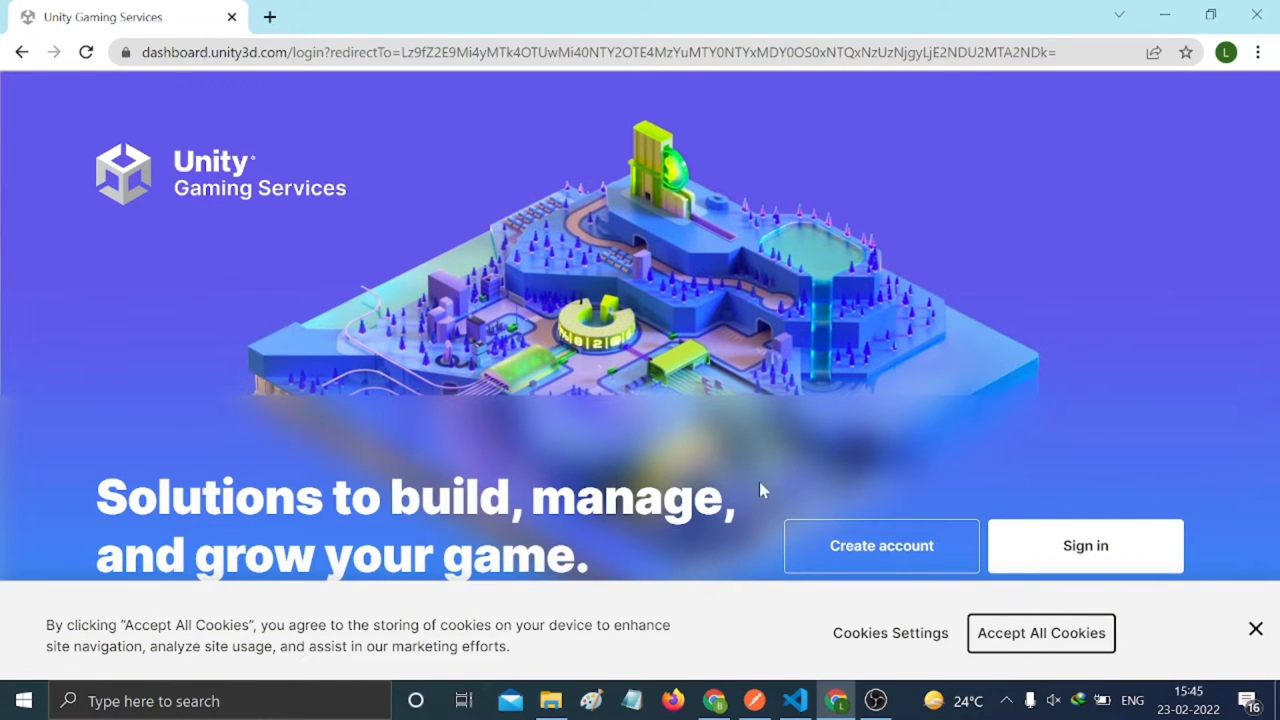
Dismiss the cookie notice, sign in, and accept the updated Terms of Service
{"action": "left_click", "coordinate": [1256, 631]}
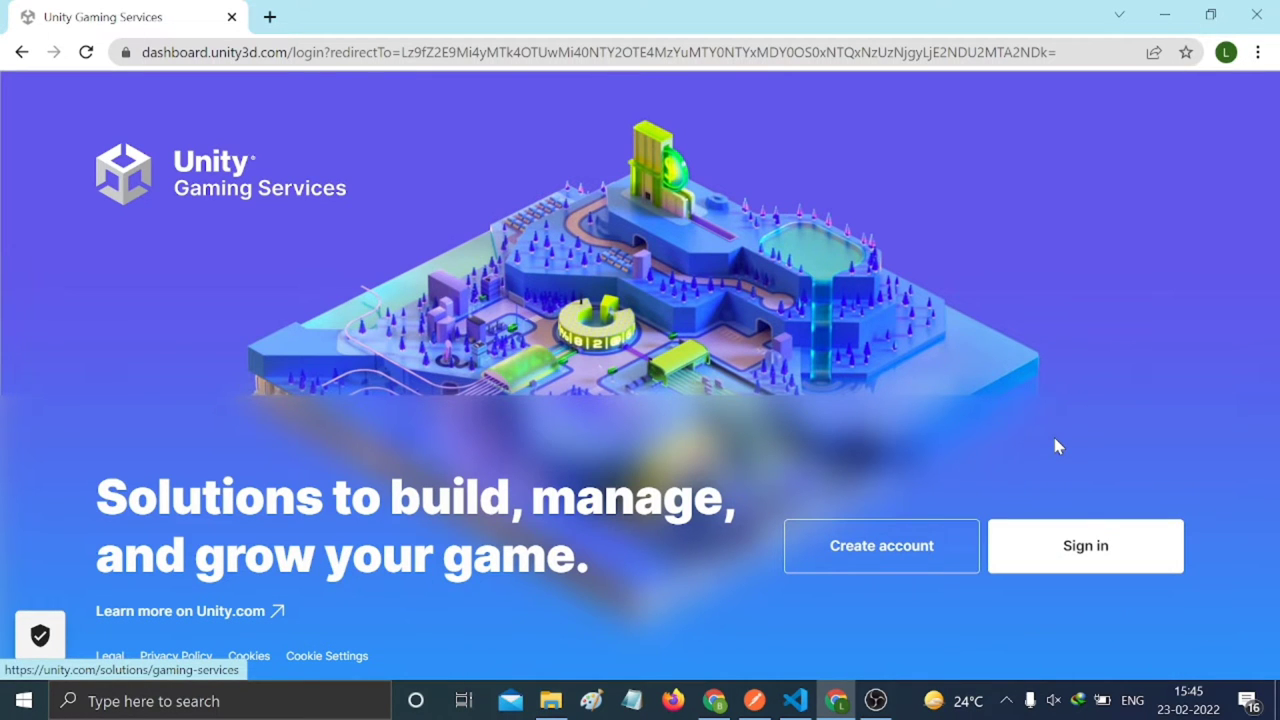
{"action": "left_click", "coordinate": [1068, 556]}
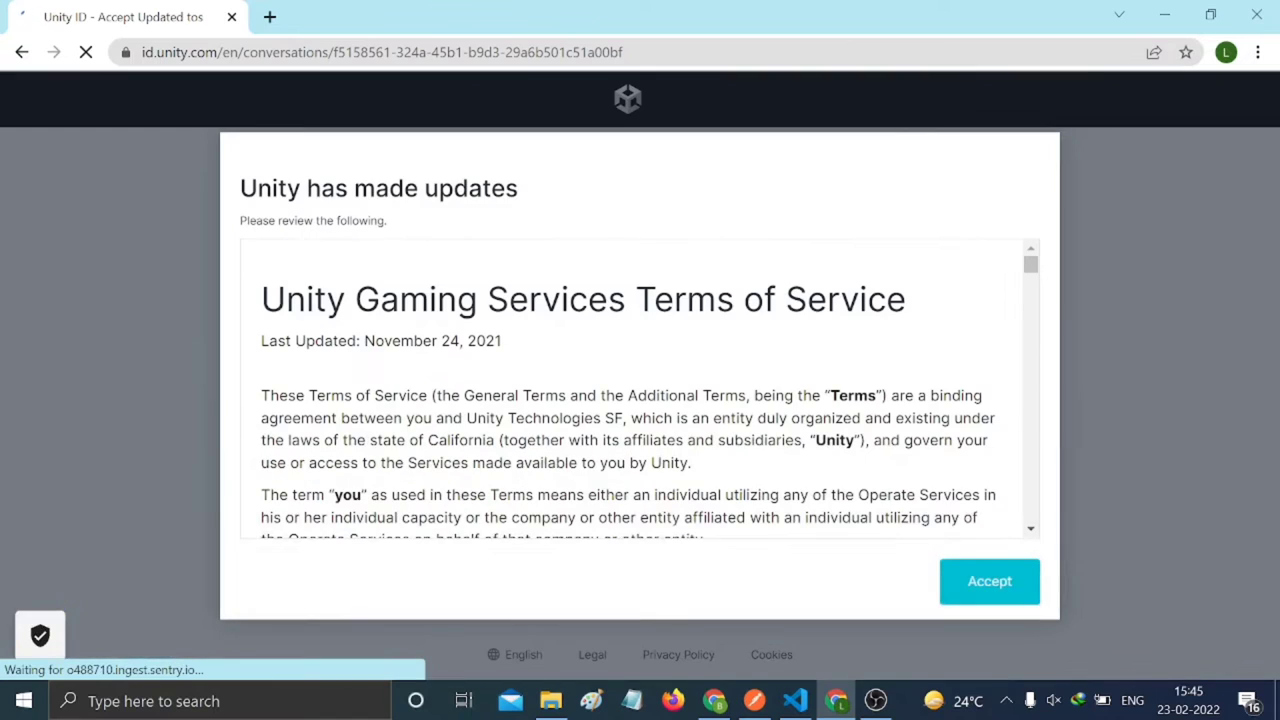
{"action": "scroll", "coordinate": [640, 400], "scroll_direction": "down", "scroll_amount": 3}
{"action": "scroll", "coordinate": [640, 400], "scroll_direction": "down", "scroll_amount": 5}
{"action": "scroll", "coordinate": [640, 390], "scroll_direction": "down", "scroll_amount": 3}
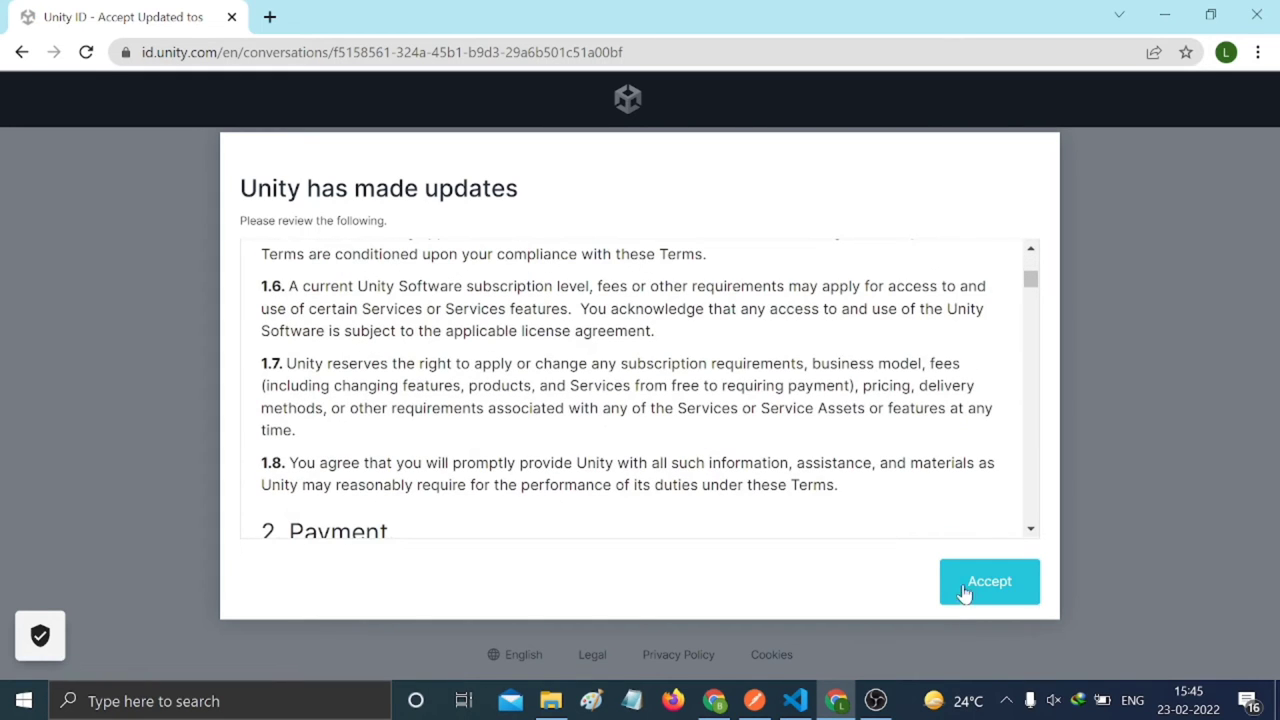
{"action": "left_click", "coordinate": [968, 590]}
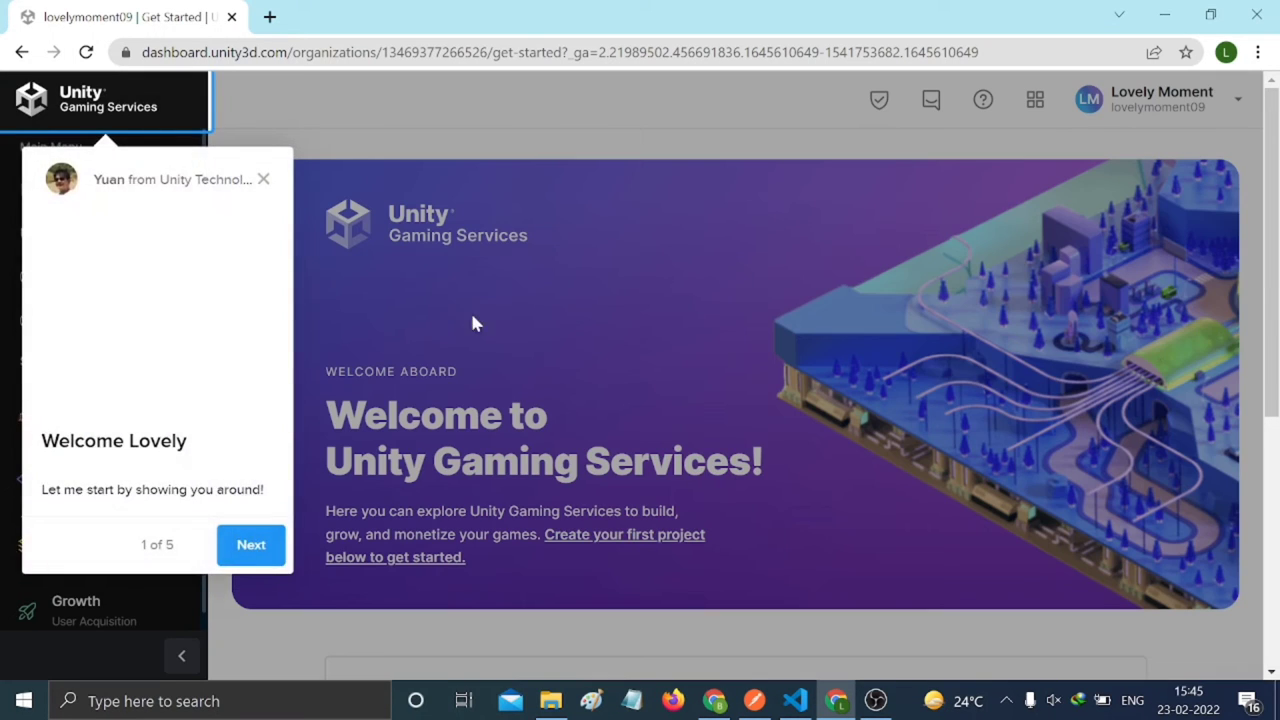
Close the welcome tour popup and look over the welcome page
{"action": "left_click", "coordinate": [262, 180]}
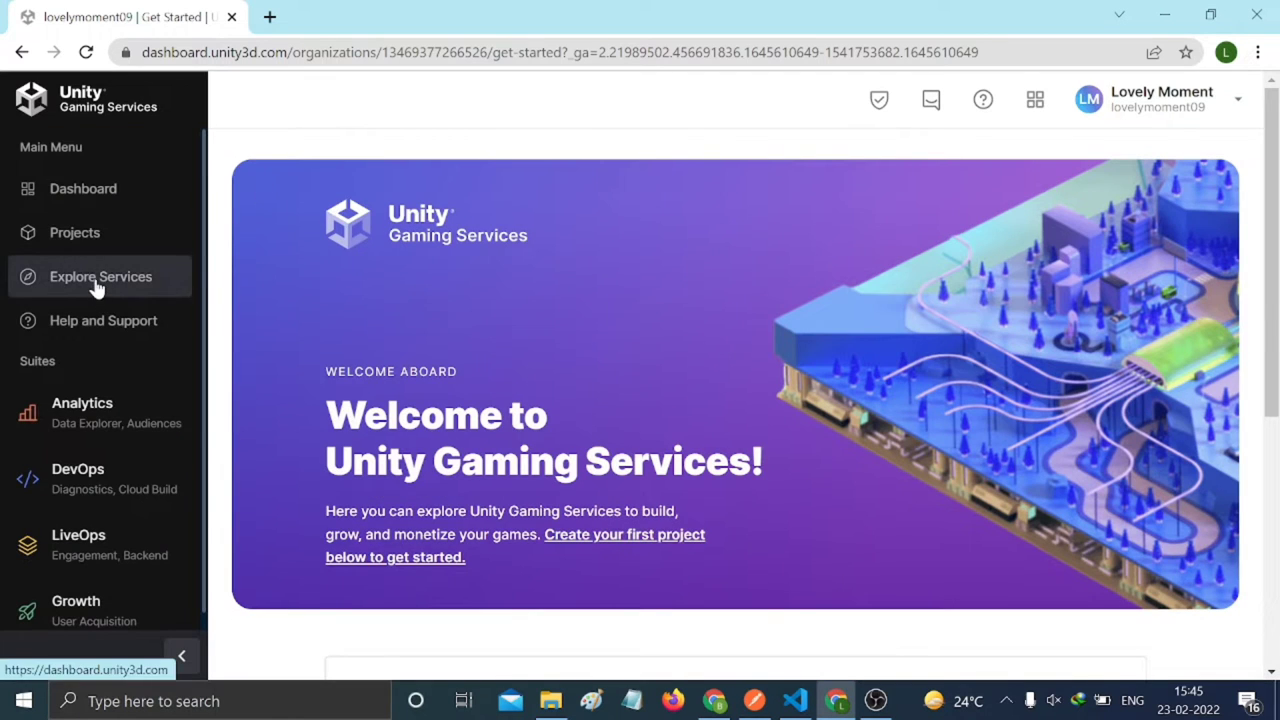
{"action": "scroll", "coordinate": [94, 286], "scroll_direction": "down", "scroll_amount": 2}
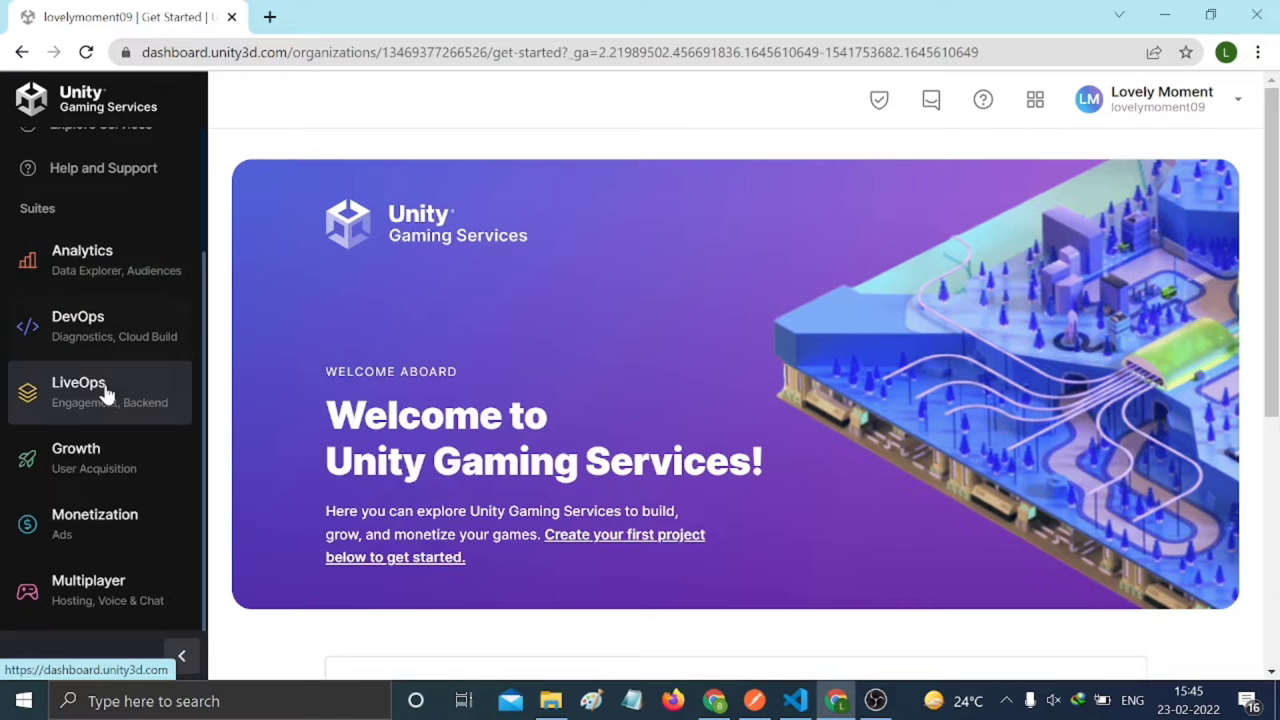
{"action": "scroll", "coordinate": [521, 378], "scroll_direction": "down", "scroll_amount": 3}
{"action": "scroll", "coordinate": [524, 378], "scroll_direction": "down", "scroll_amount": 2}
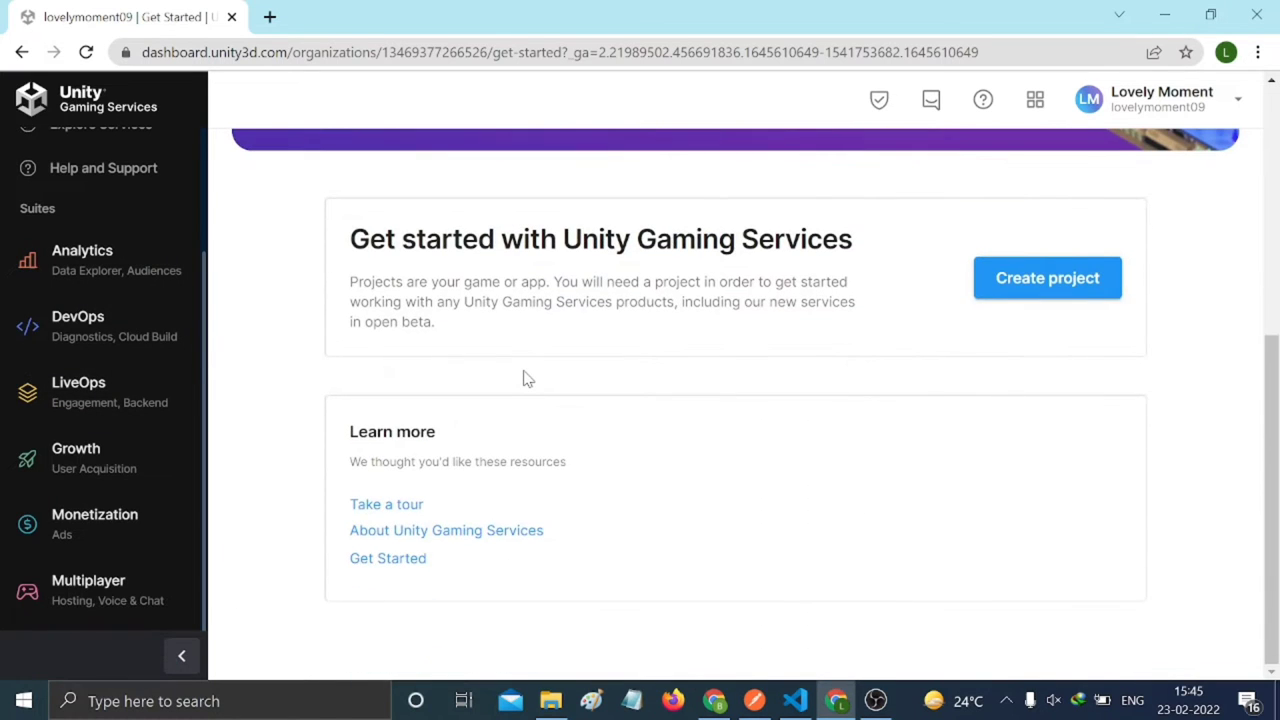
{"action": "scroll", "coordinate": [527, 378], "scroll_direction": "up", "scroll_amount": 1}
{"action": "scroll", "coordinate": [527, 378], "scroll_direction": "up", "scroll_amount": 4}
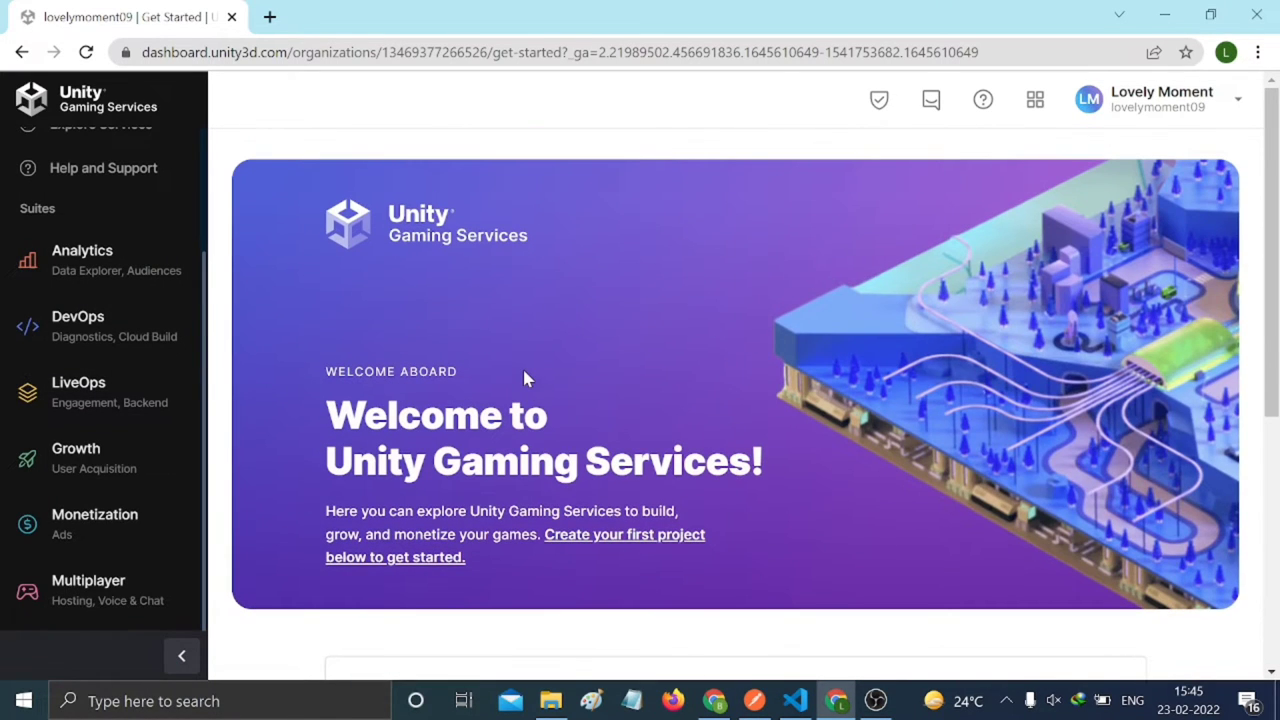
{"action": "scroll", "coordinate": [90, 320], "scroll_direction": "up", "scroll_amount": 3}
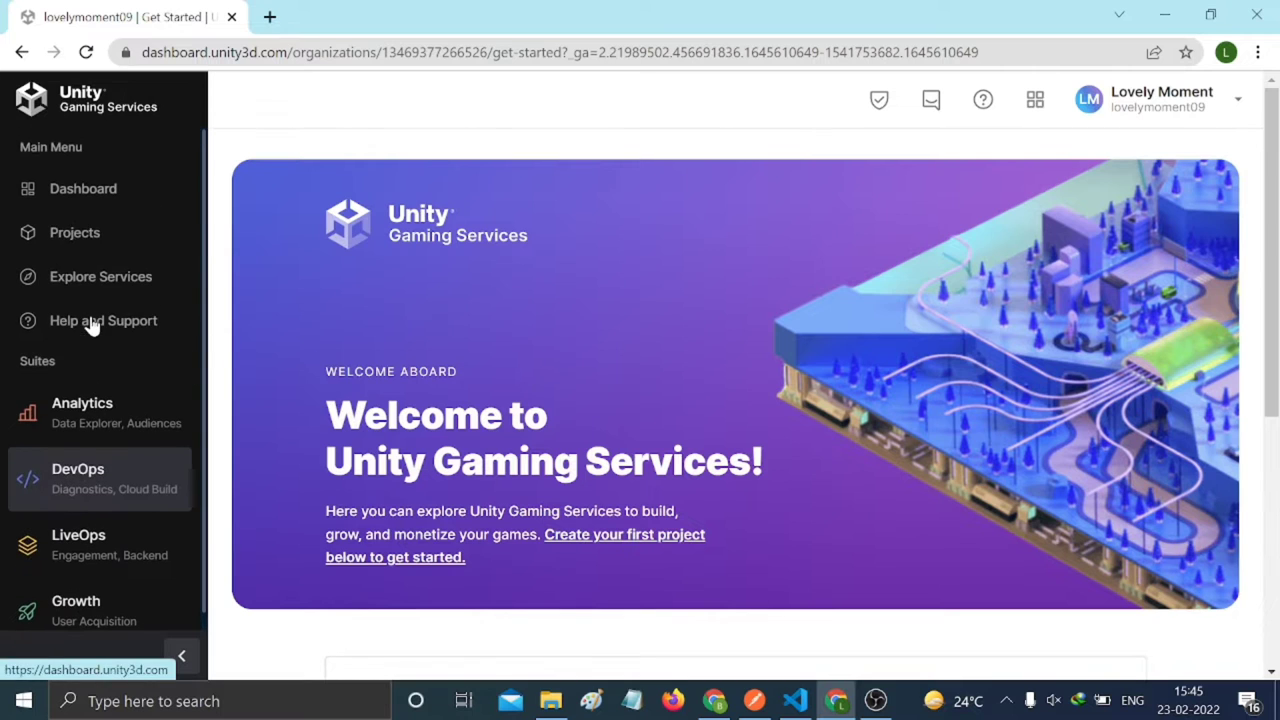
Open the main Dashboard and scroll to its Get started card
{"action": "left_click", "coordinate": [92, 195]}
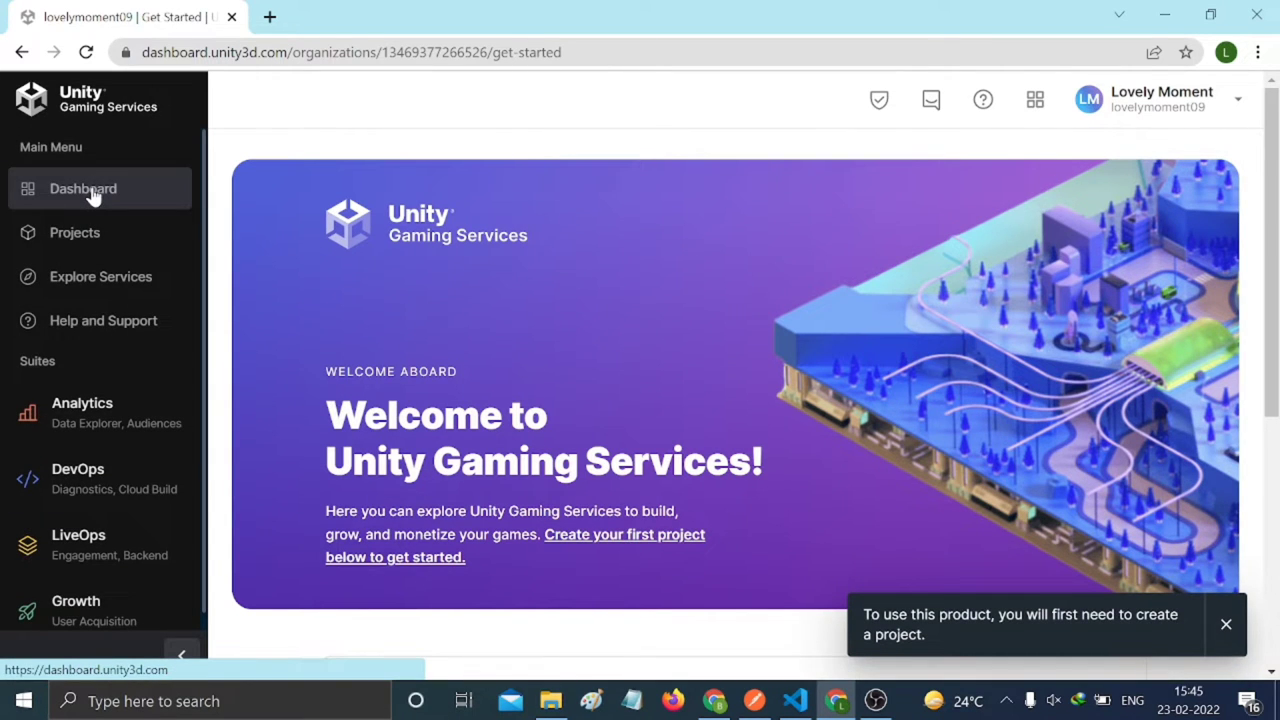
{"action": "left_click", "coordinate": [87, 204]}
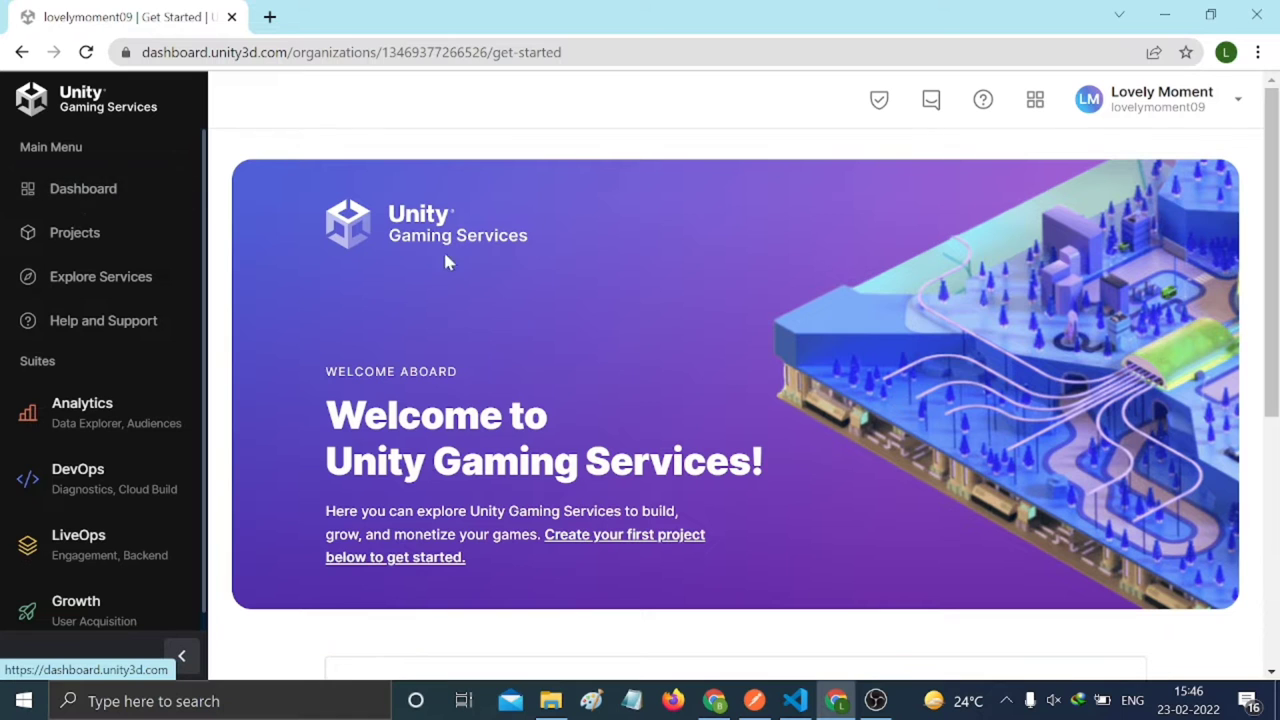
{"action": "scroll", "coordinate": [458, 263], "scroll_direction": "down", "scroll_amount": 3}
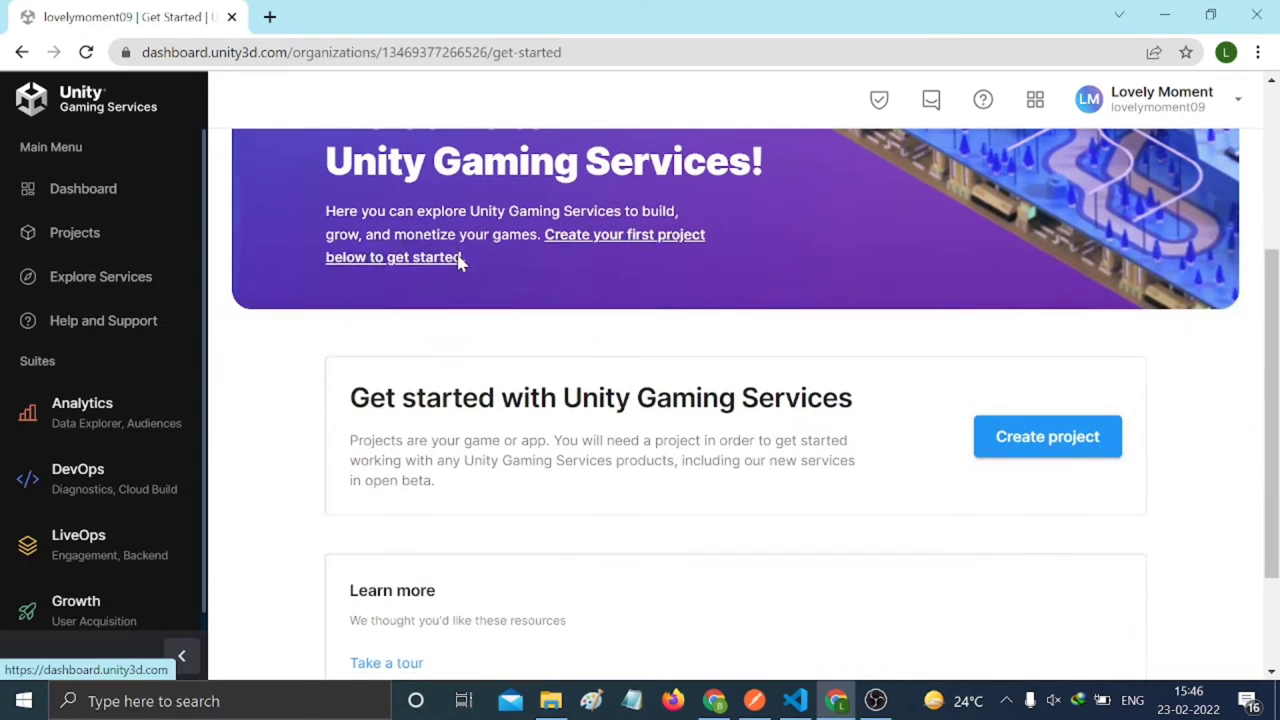
Create a project named 'winner zone', leaving the under-13 audience option at No
{"action": "left_click", "coordinate": [1027, 437]}
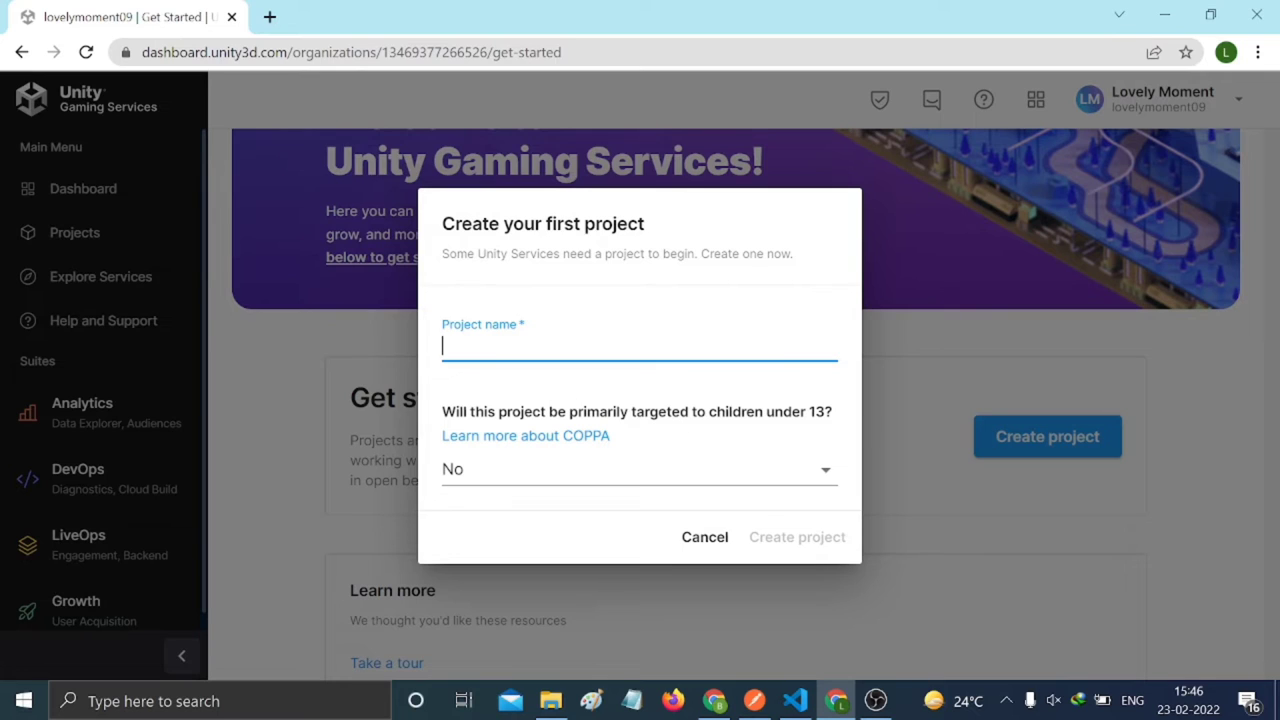
{"action": "type", "text": "winner zone"}
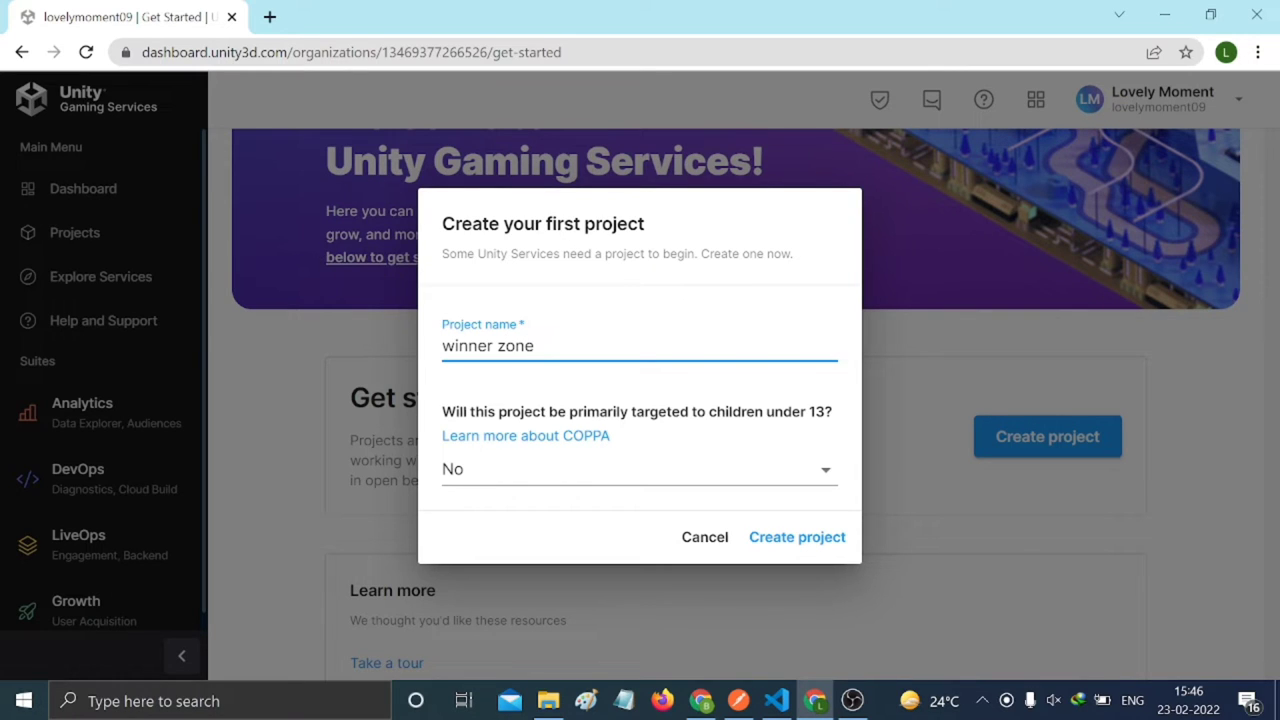
{"action": "left_click", "coordinate": [786, 538]}
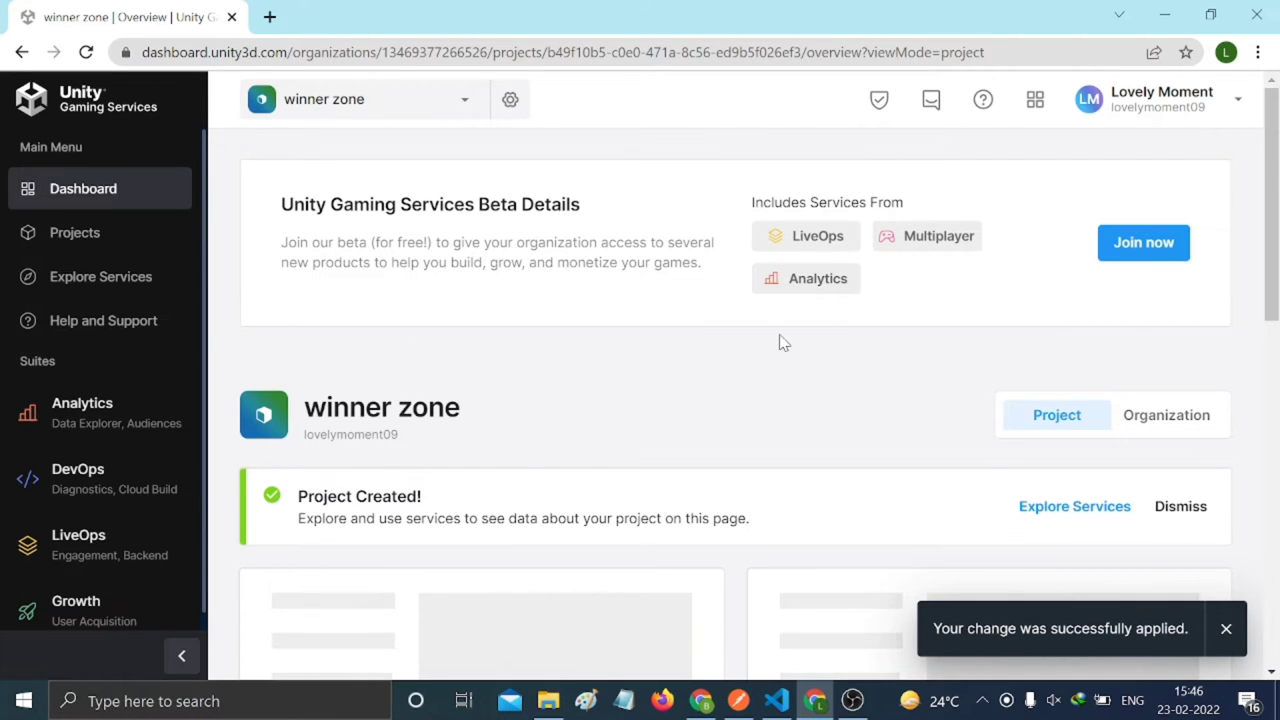
{"action": "scroll", "coordinate": [780, 340], "scroll_direction": "down", "scroll_amount": 3}
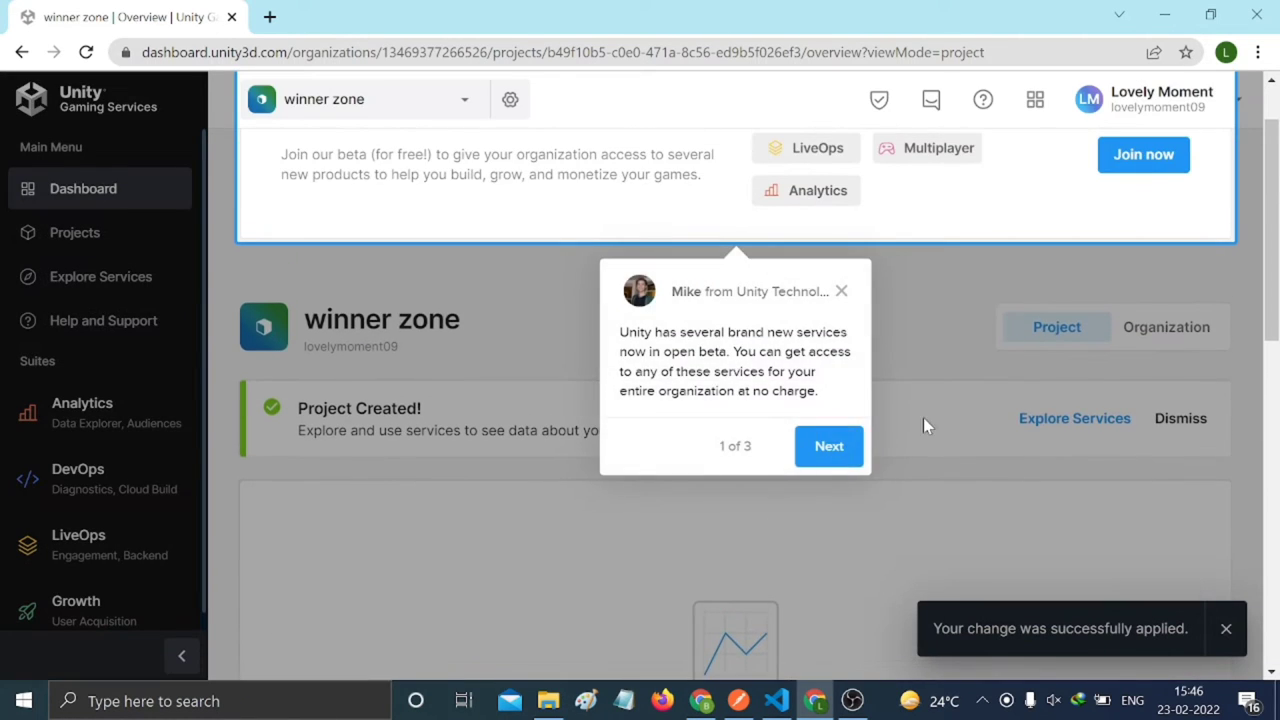
{"action": "scroll", "coordinate": [924, 414], "scroll_direction": "up", "scroll_amount": 1}
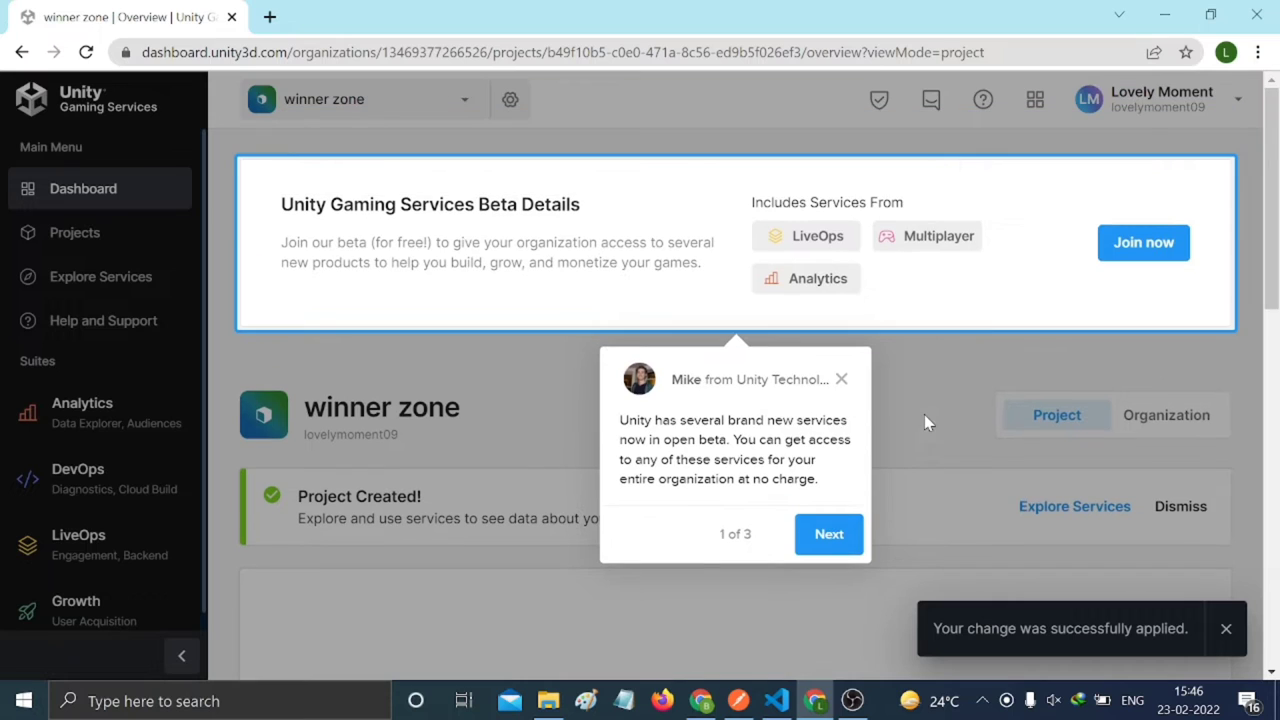
{"action": "left_click", "coordinate": [842, 380]}
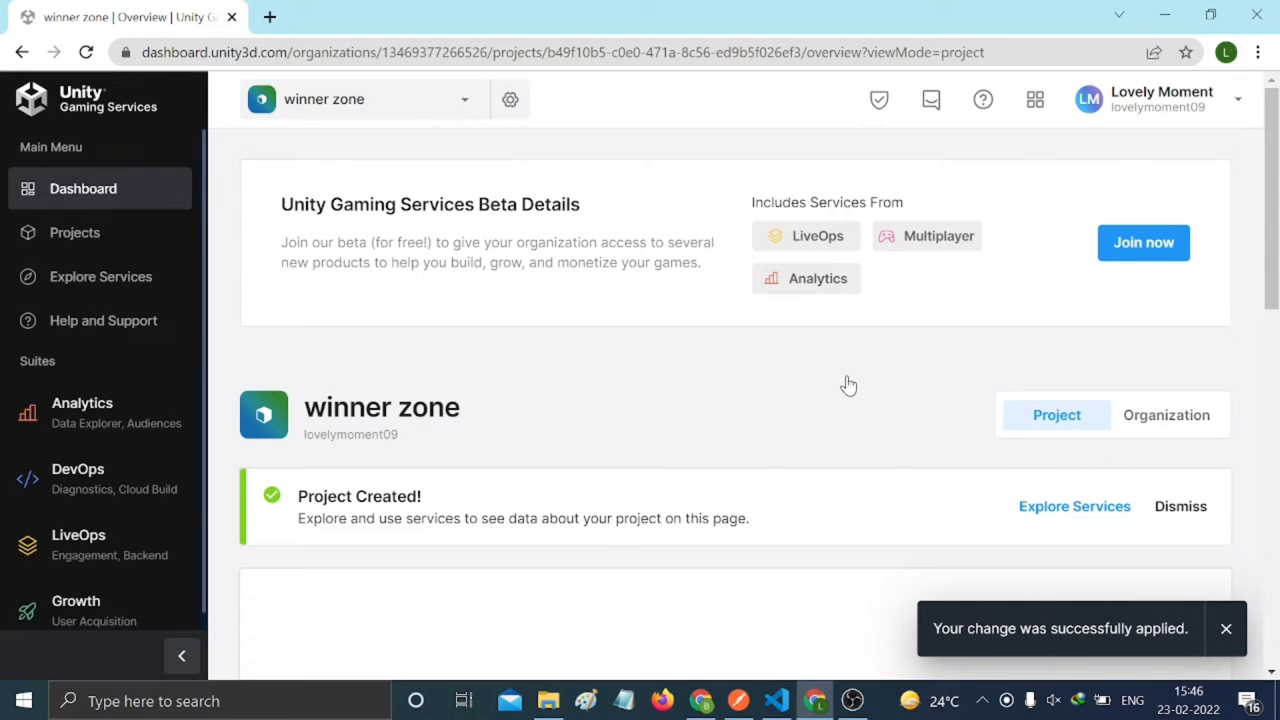
{"action": "scroll", "coordinate": [810, 425], "scroll_direction": "down", "scroll_amount": 5}
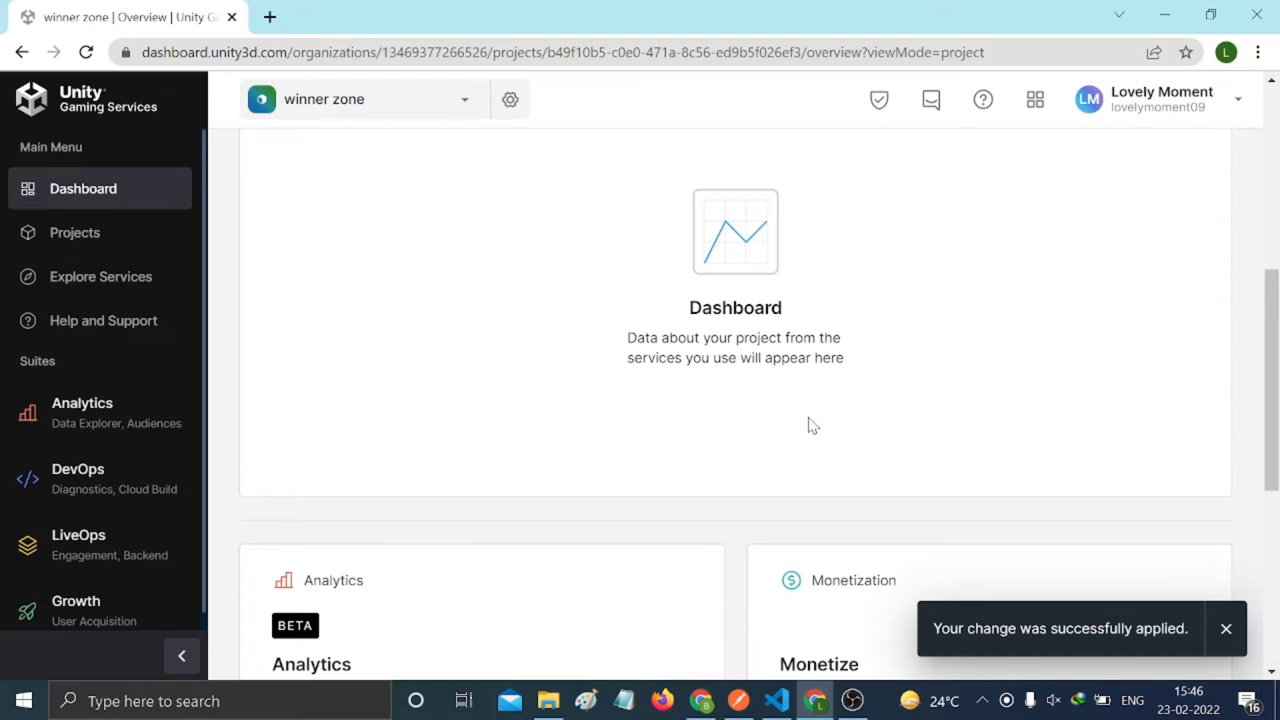
{"action": "scroll", "coordinate": [810, 425], "scroll_direction": "down", "scroll_amount": 4}
{"action": "scroll", "coordinate": [808, 425], "scroll_direction": "down", "scroll_amount": 1}
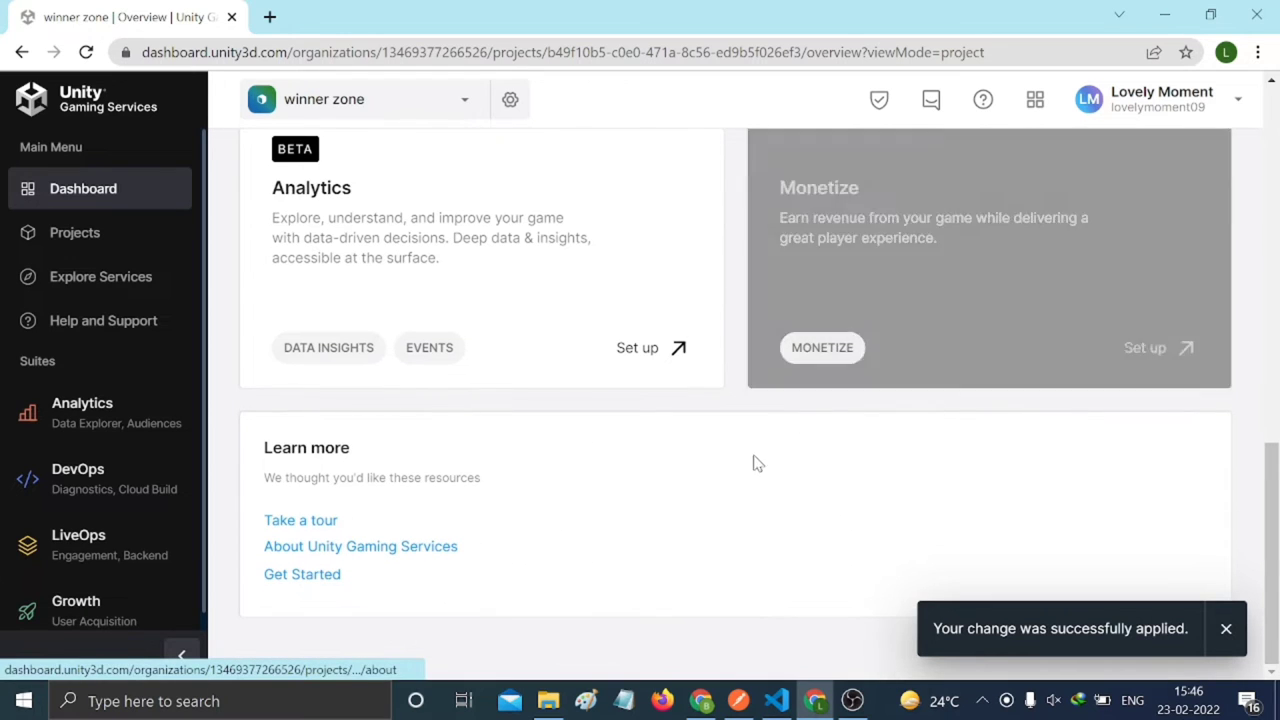
{"action": "scroll", "coordinate": [700, 474], "scroll_direction": "up", "scroll_amount": 4}
{"action": "scroll", "coordinate": [700, 474], "scroll_direction": "up", "scroll_amount": 5}
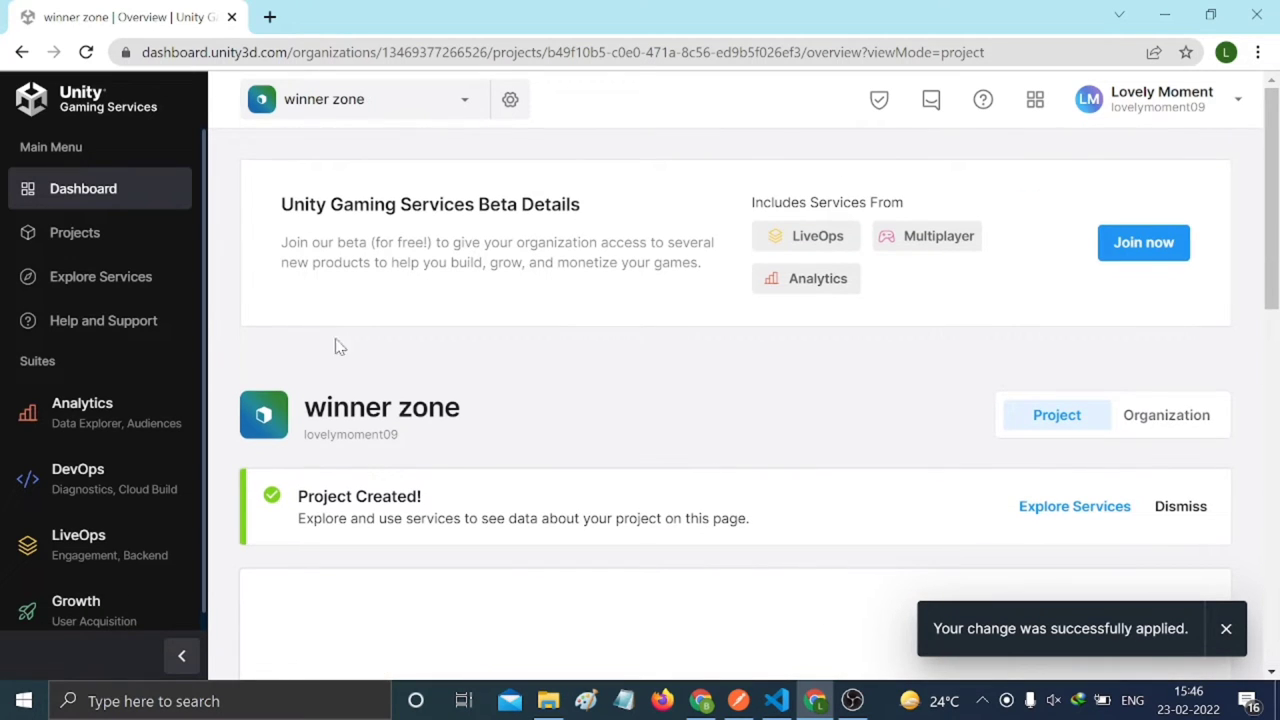
{"action": "left_click", "coordinate": [86, 190]}
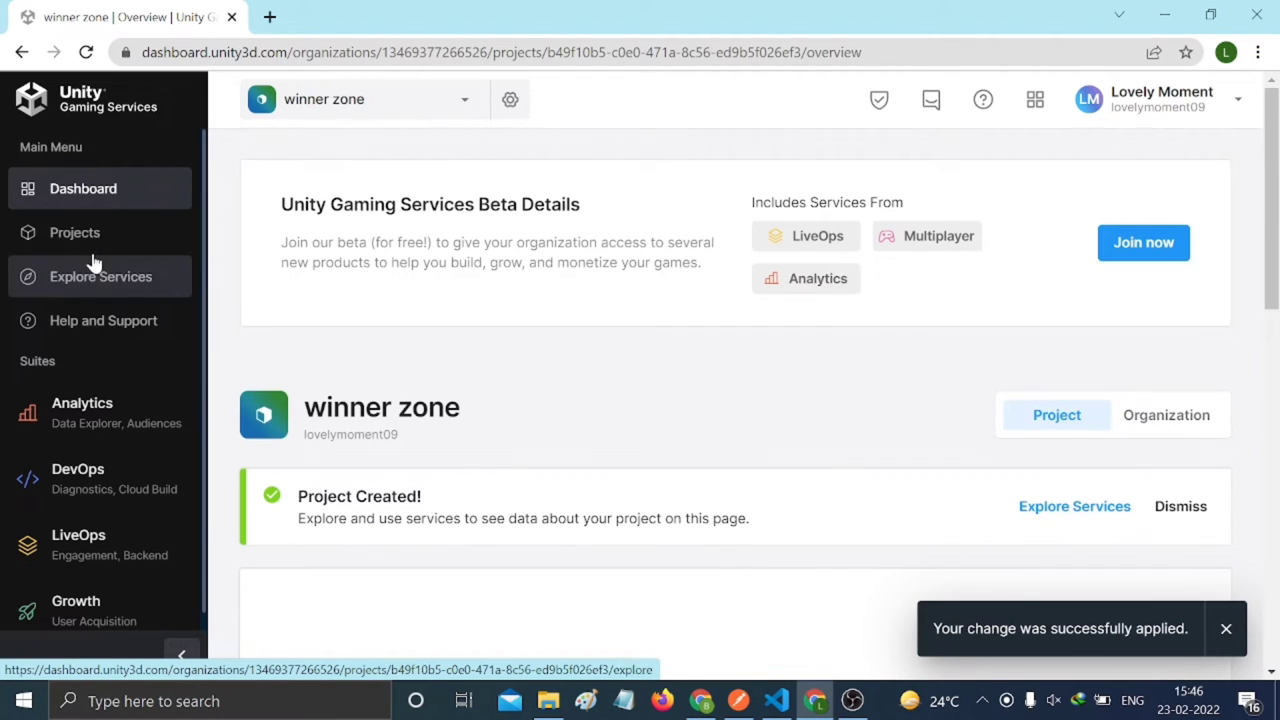
Browse the organization's projects and payment methods pages
{"action": "left_click", "coordinate": [90, 240]}
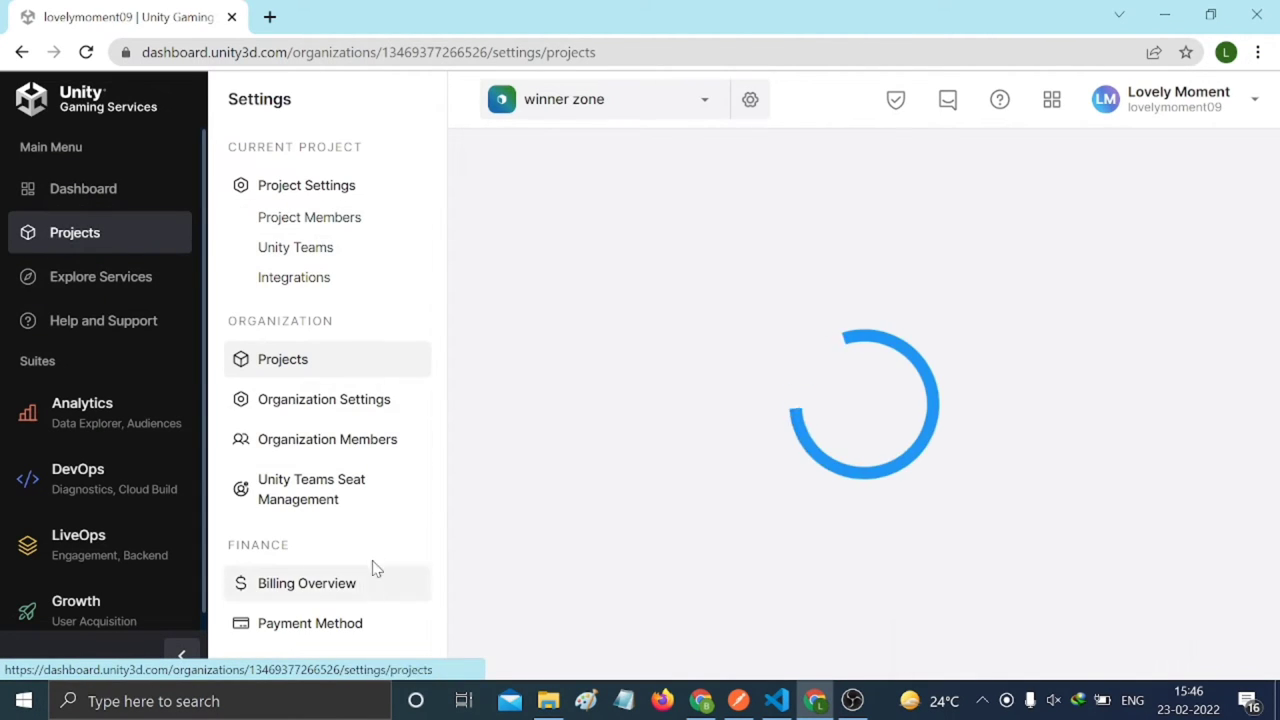
{"action": "left_click", "coordinate": [326, 625]}
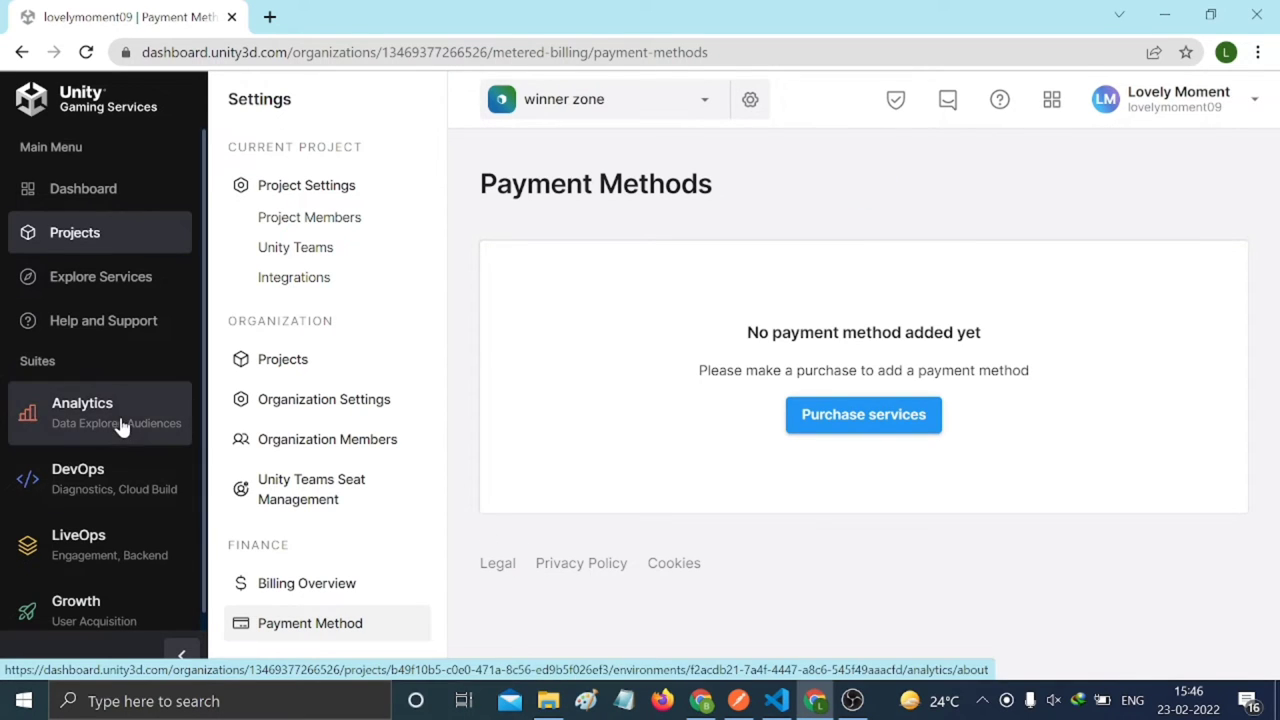
{"action": "scroll", "coordinate": [115, 450], "scroll_direction": "down", "scroll_amount": 2}
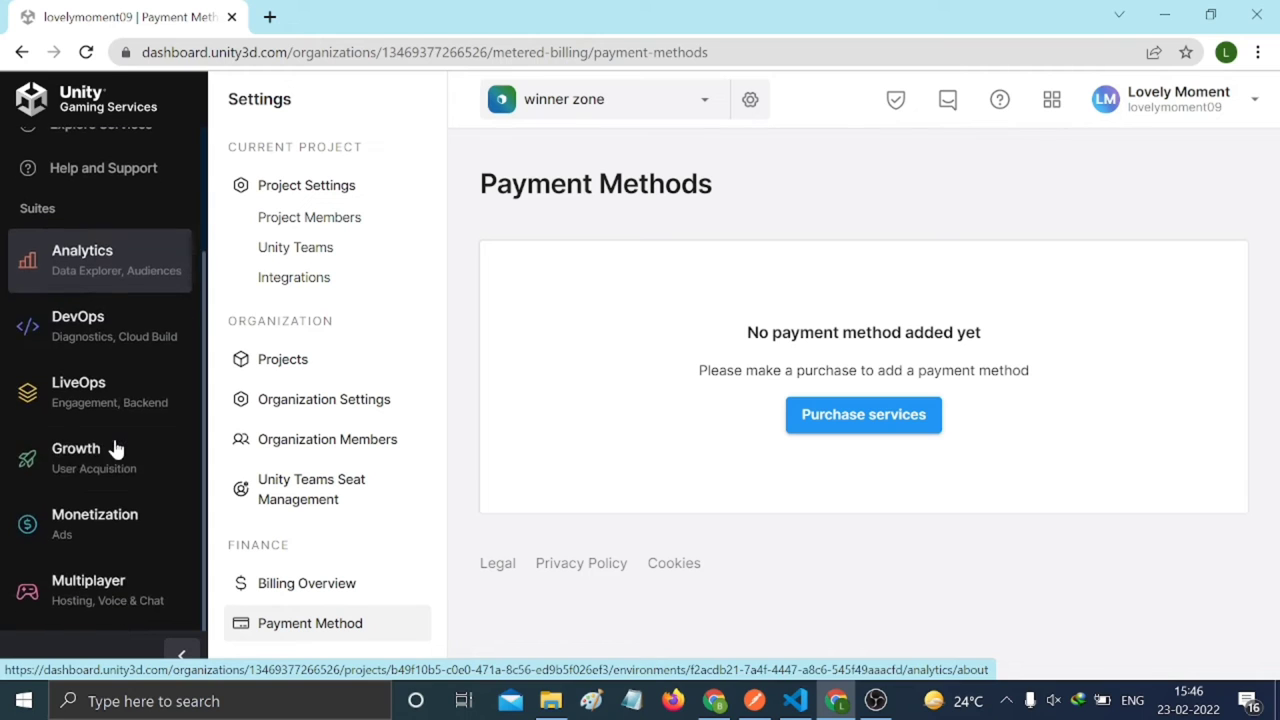
Open Monetization, dismiss the Ad Controls announcement, and return to the Projects list
{"action": "left_click", "coordinate": [107, 518]}
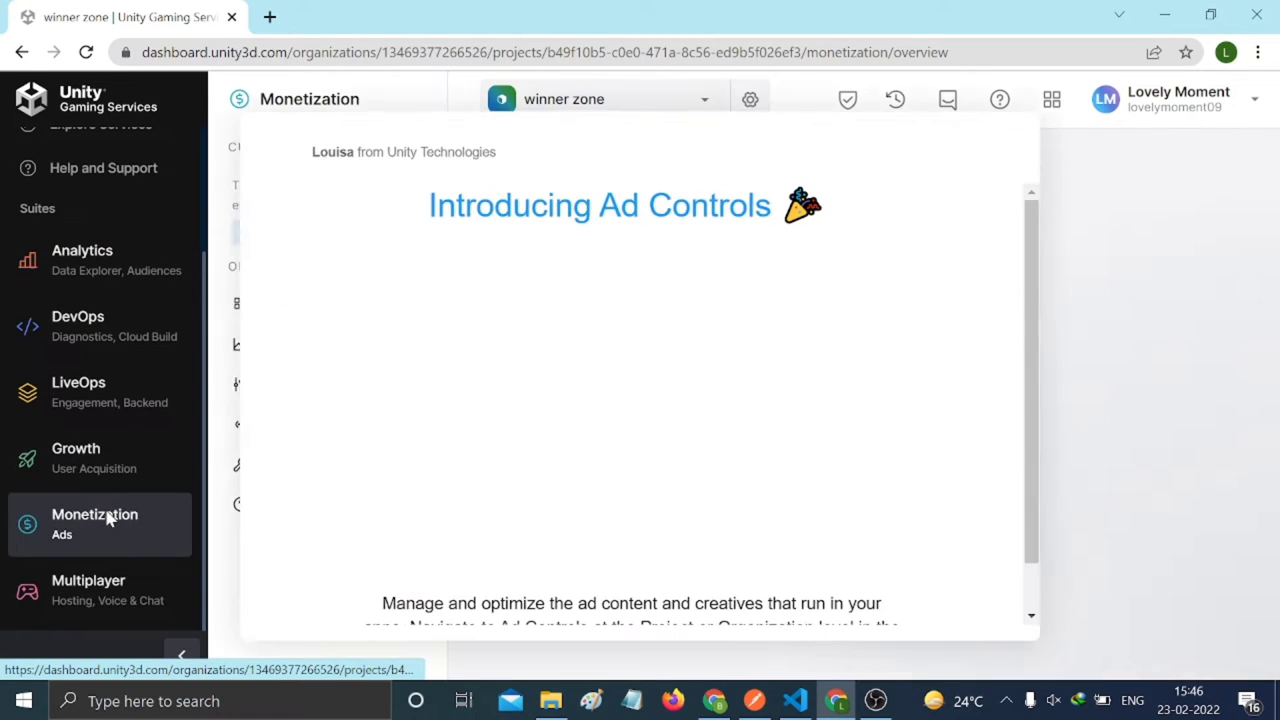
{"action": "scroll", "coordinate": [585, 405], "scroll_direction": "down", "scroll_amount": 3}
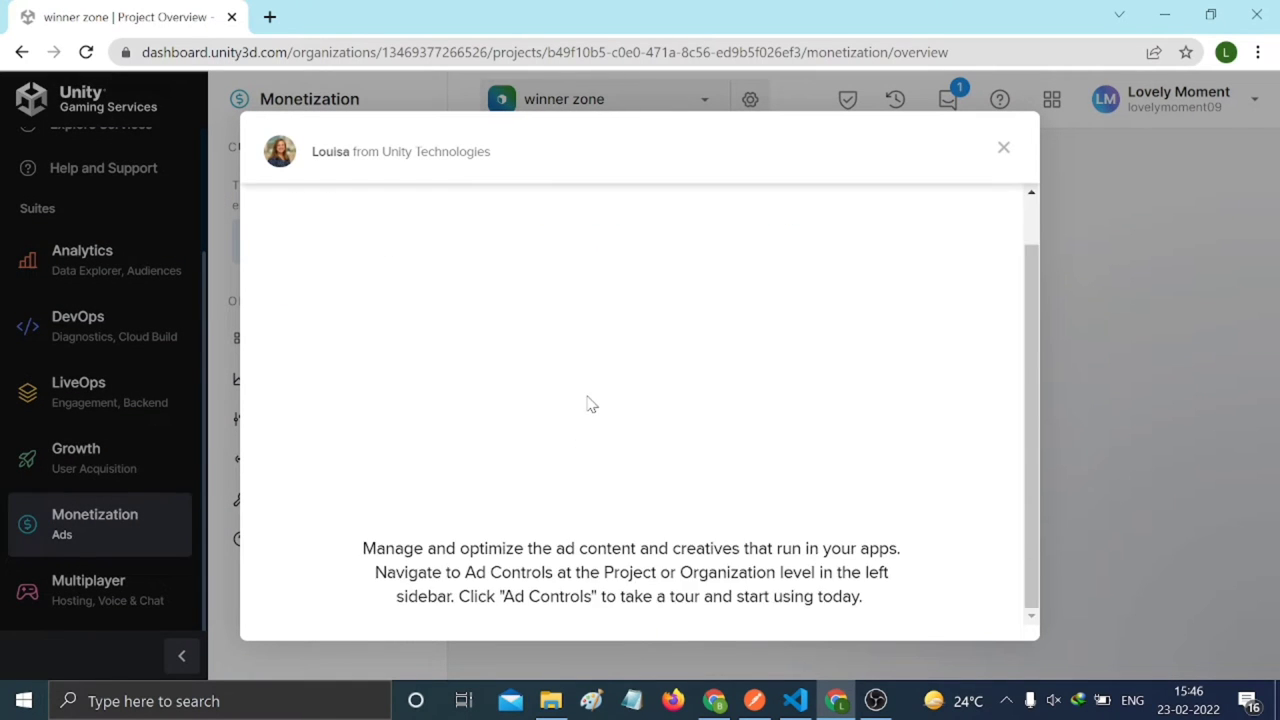
{"action": "scroll", "coordinate": [624, 410], "scroll_direction": "up", "scroll_amount": 1}
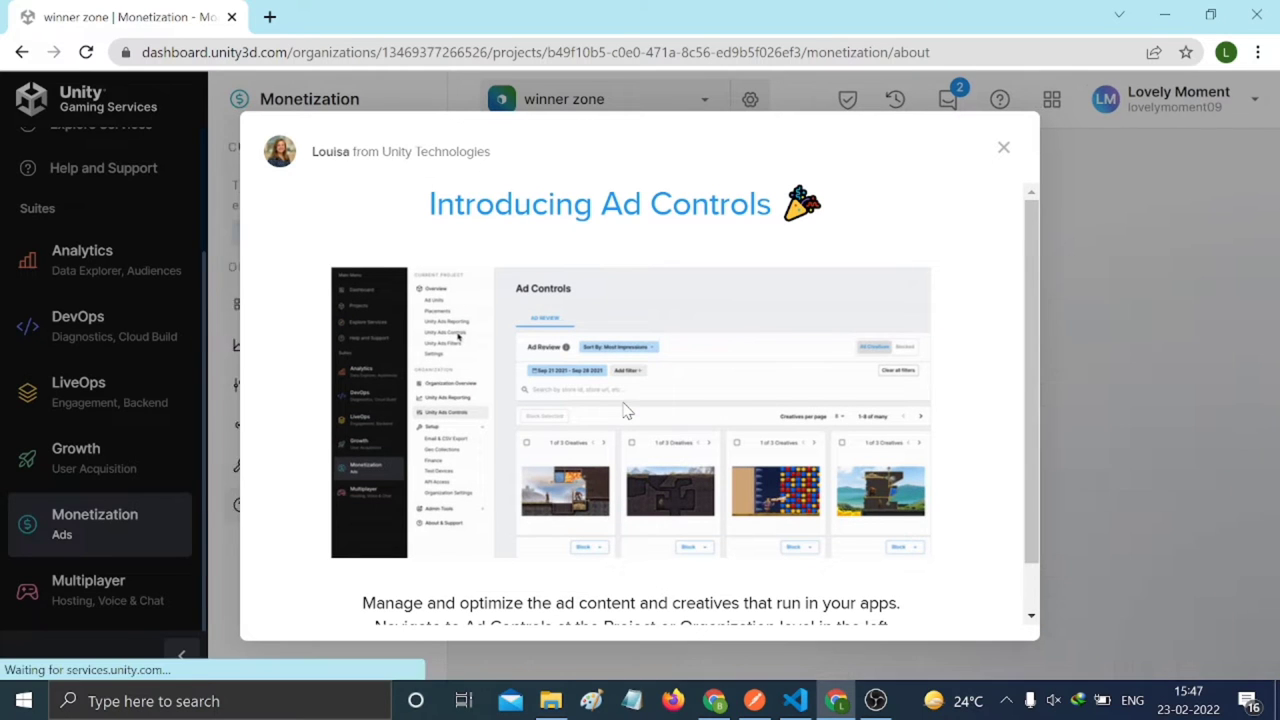
{"action": "left_click", "coordinate": [992, 152]}
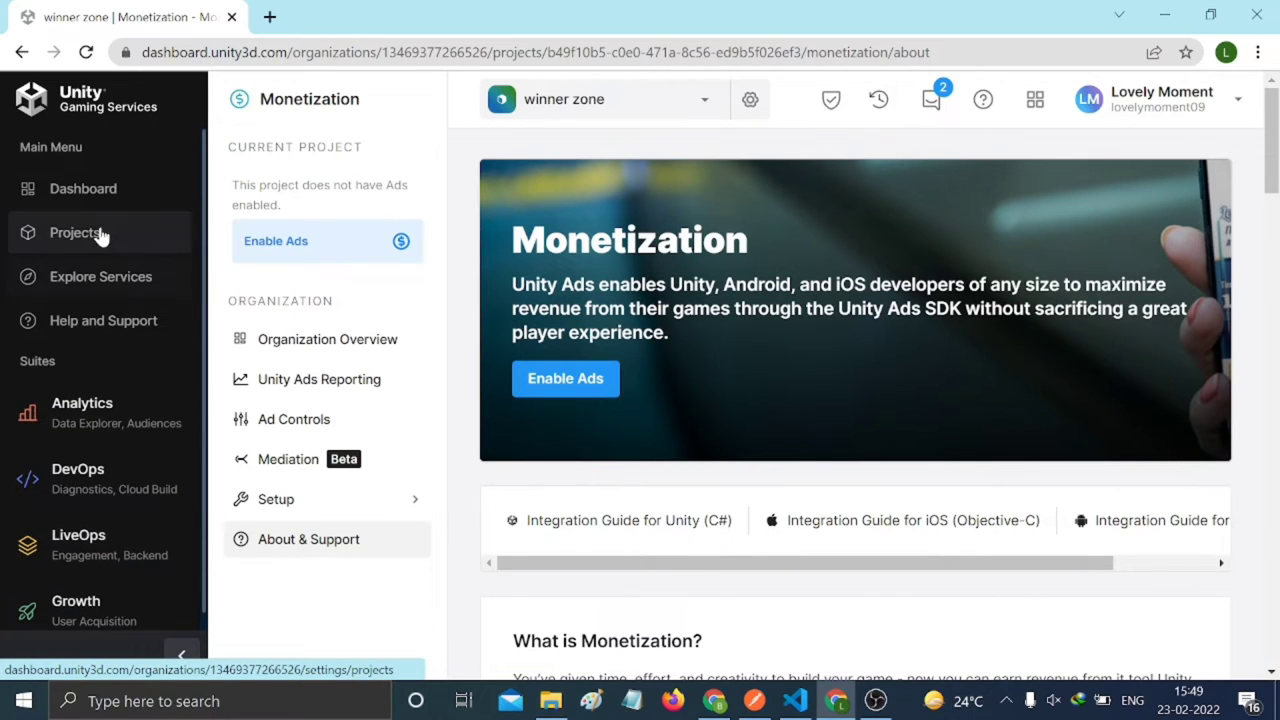
{"action": "left_click", "coordinate": [100, 232]}
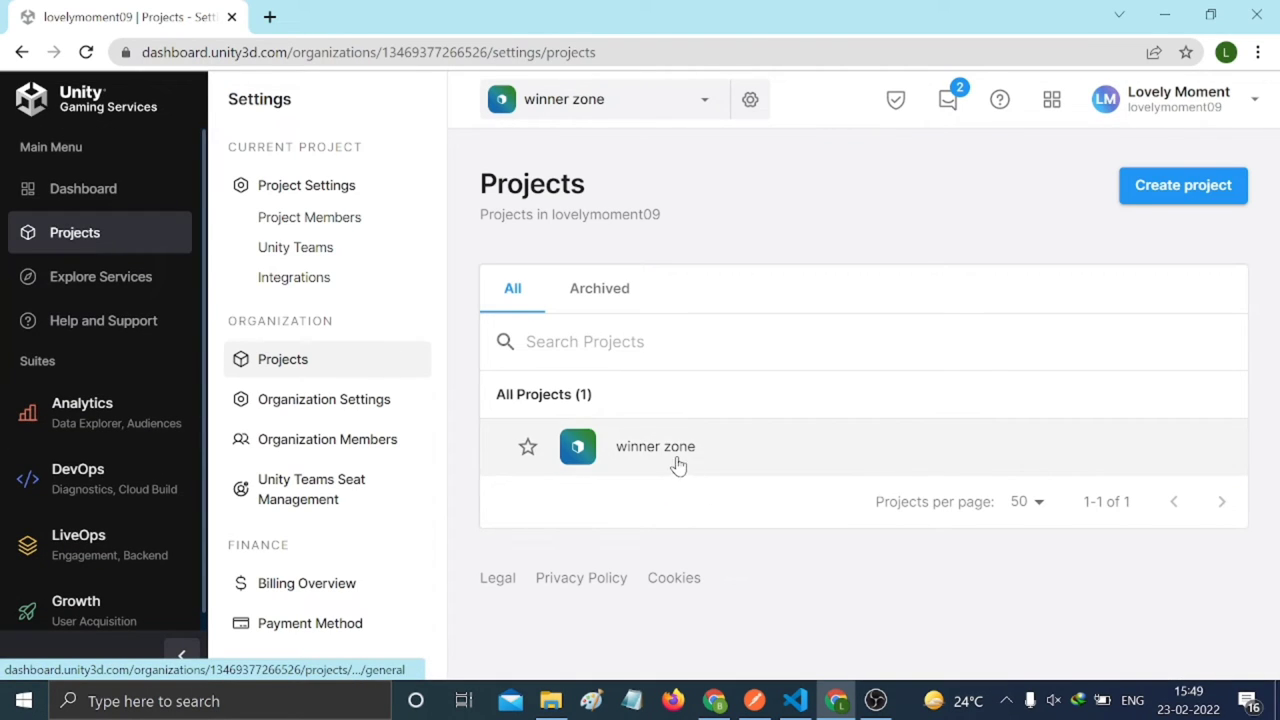
Open the winner zone project's settings and review them
{"action": "left_click", "coordinate": [676, 463]}
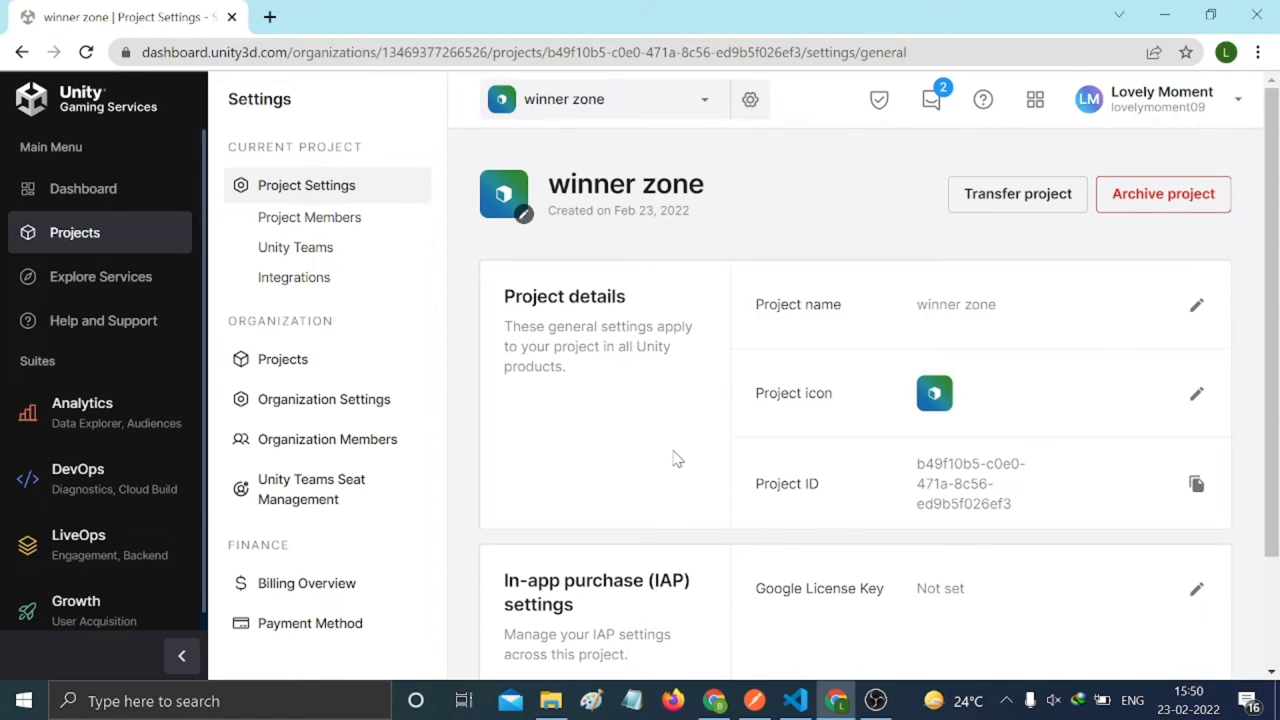
{"action": "scroll", "coordinate": [677, 445], "scroll_direction": "down", "scroll_amount": 2}
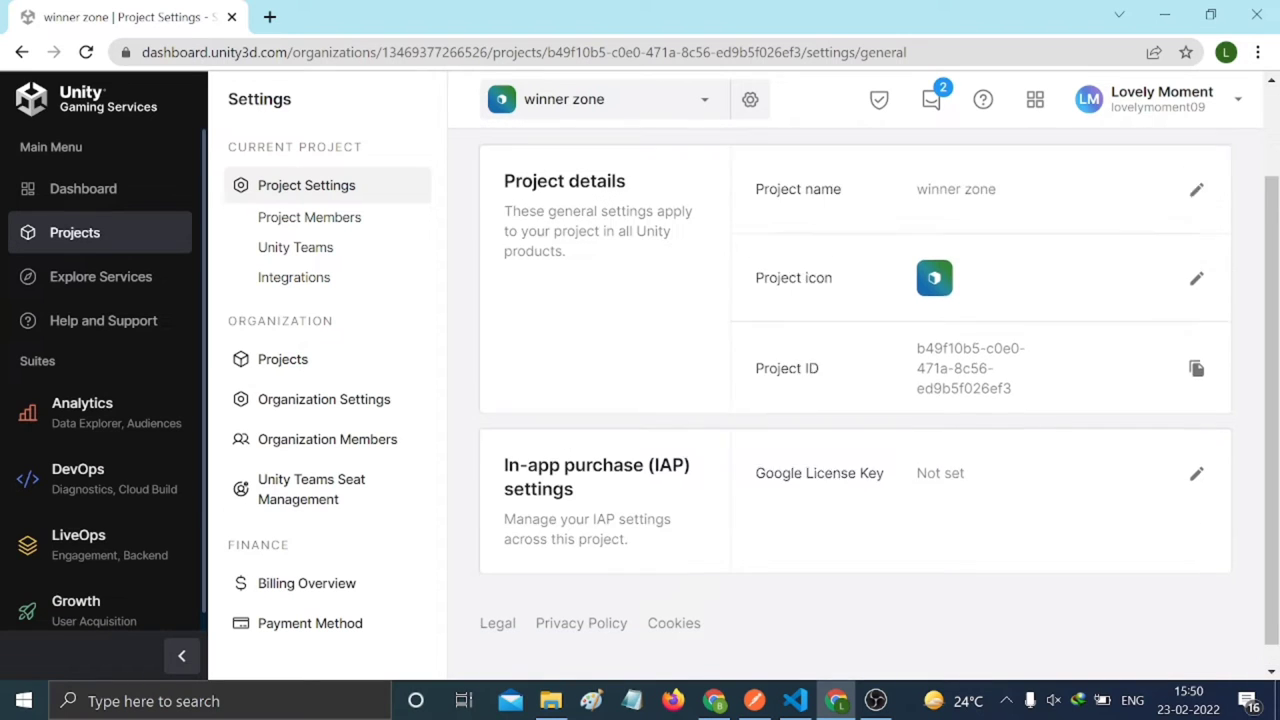
{"action": "scroll", "coordinate": [680, 440], "scroll_direction": "up", "scroll_amount": 2}
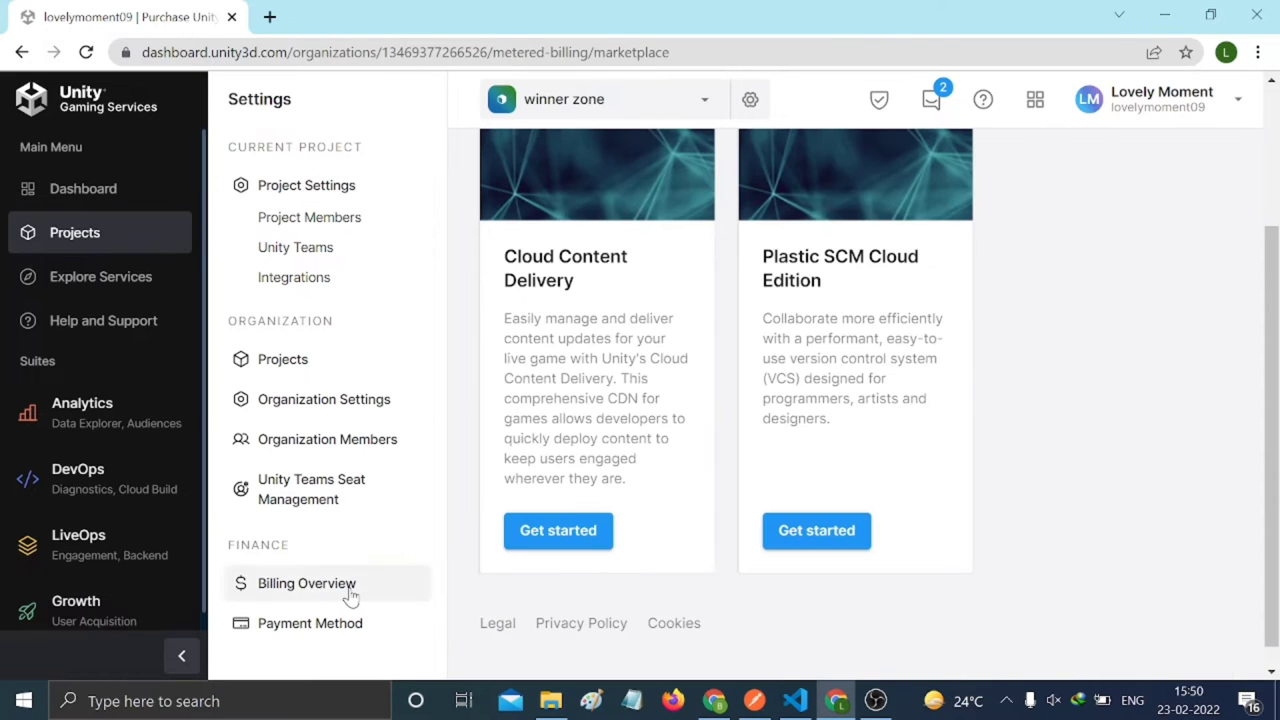
Check the organization's billing overview, then open winner zone's Monetization page
{"action": "left_click", "coordinate": [310, 583]}
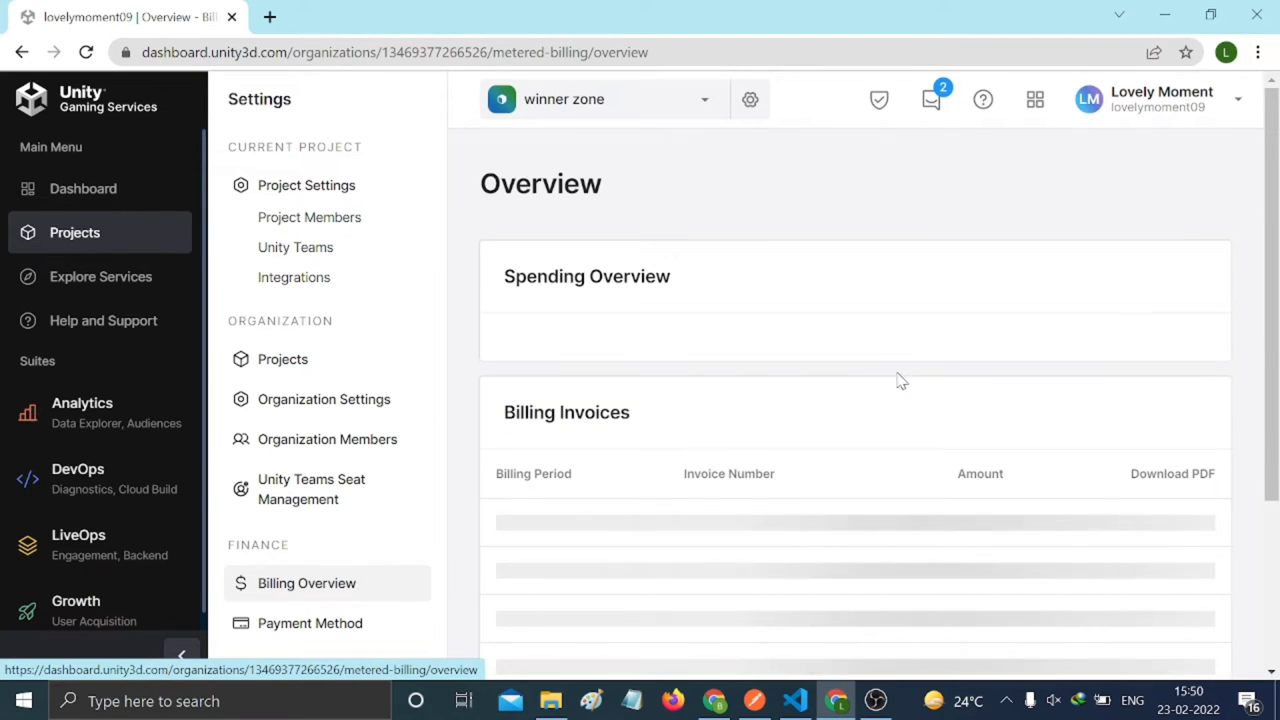
{"action": "scroll", "coordinate": [920, 430], "scroll_direction": "down", "scroll_amount": 1}
{"action": "scroll", "coordinate": [922, 440], "scroll_direction": "down", "scroll_amount": 3}
{"action": "scroll", "coordinate": [918, 480], "scroll_direction": "up", "scroll_amount": 3}
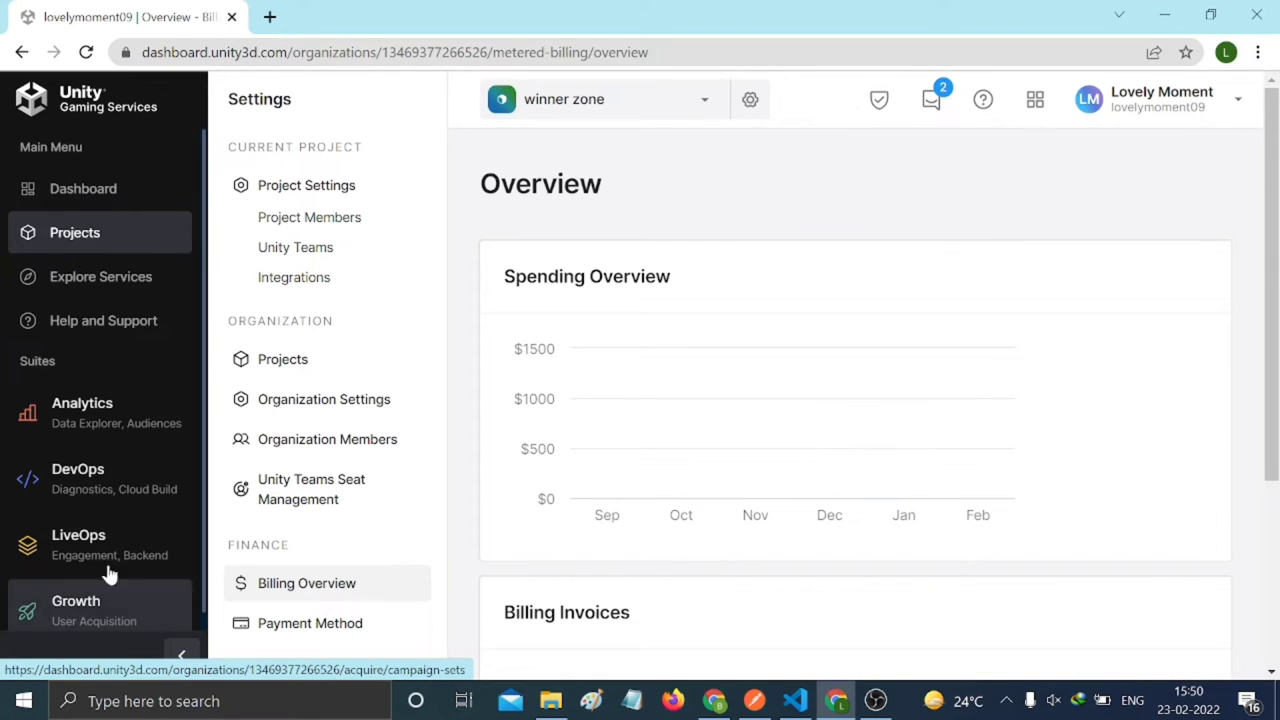
{"action": "scroll", "coordinate": [100, 468], "scroll_direction": "down", "scroll_amount": 2}
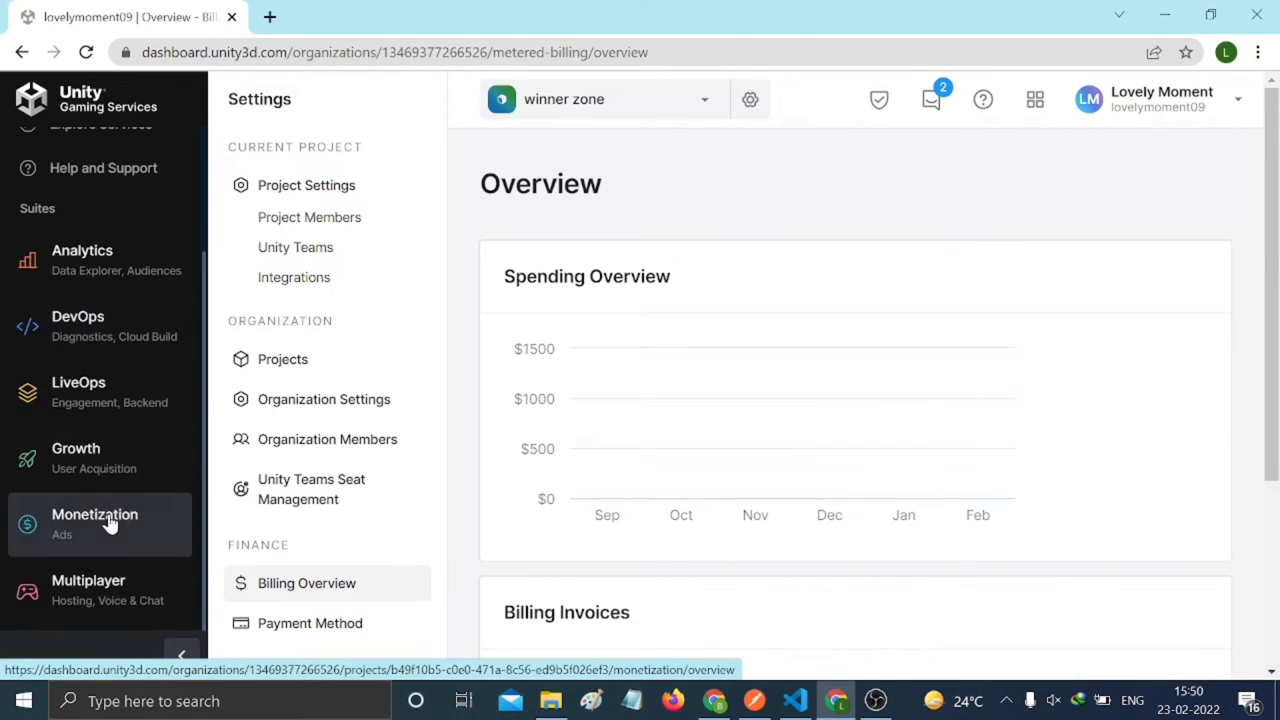
{"action": "left_click", "coordinate": [100, 516]}
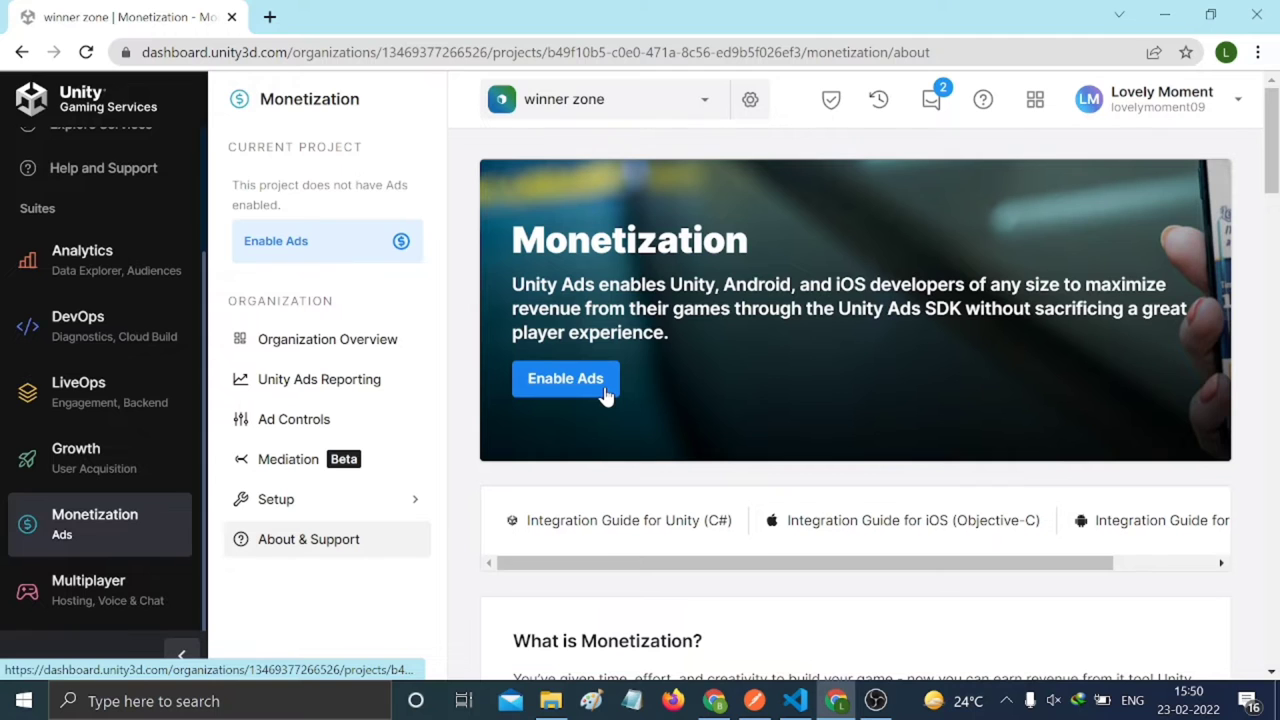
Start enabling Ads for winner zone, keeping 'No, I want to start fresh'
{"action": "left_click", "coordinate": [566, 379]}
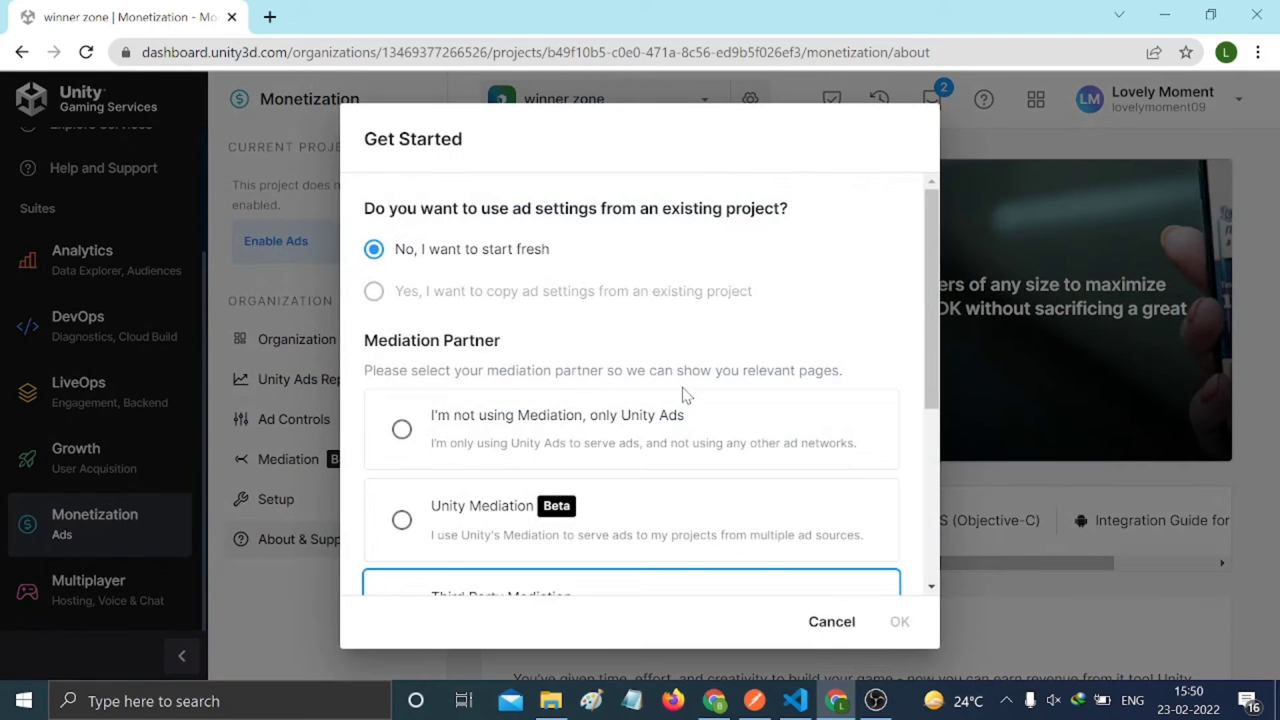
{"action": "scroll", "coordinate": [631, 412], "scroll_direction": "down", "scroll_amount": 1}
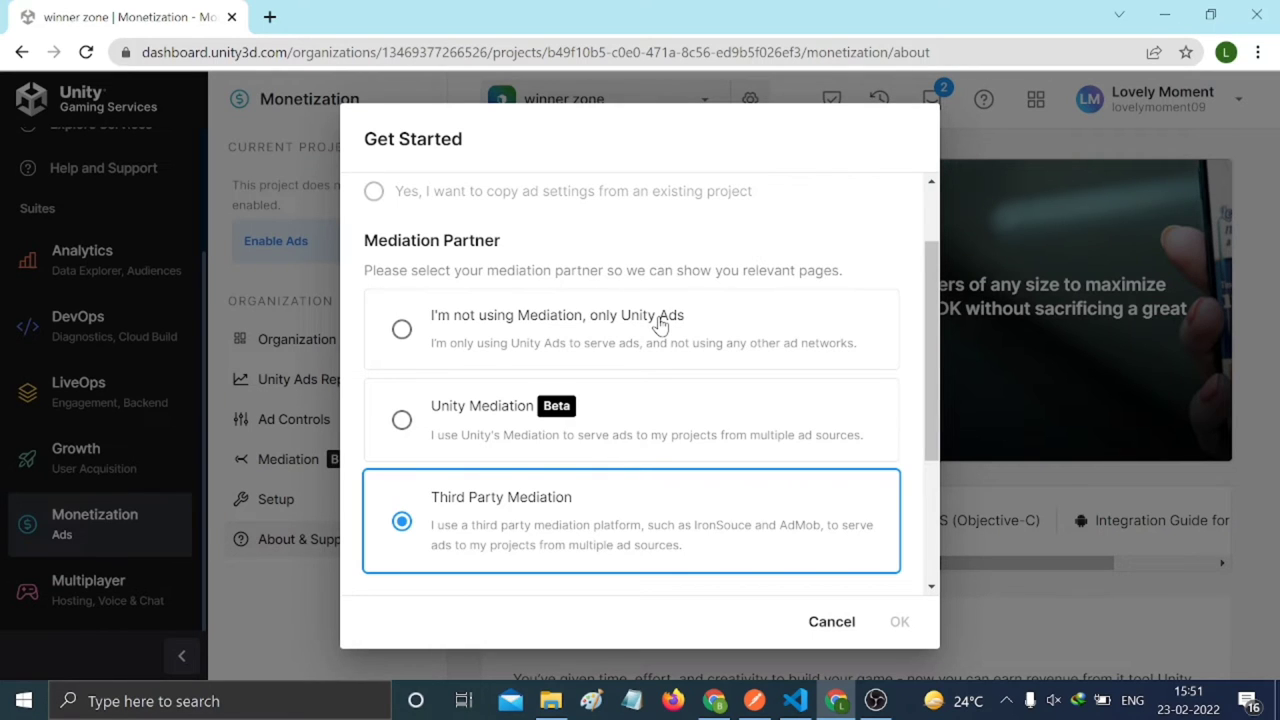
{"action": "scroll", "coordinate": [480, 248], "scroll_direction": "up", "scroll_amount": 1}
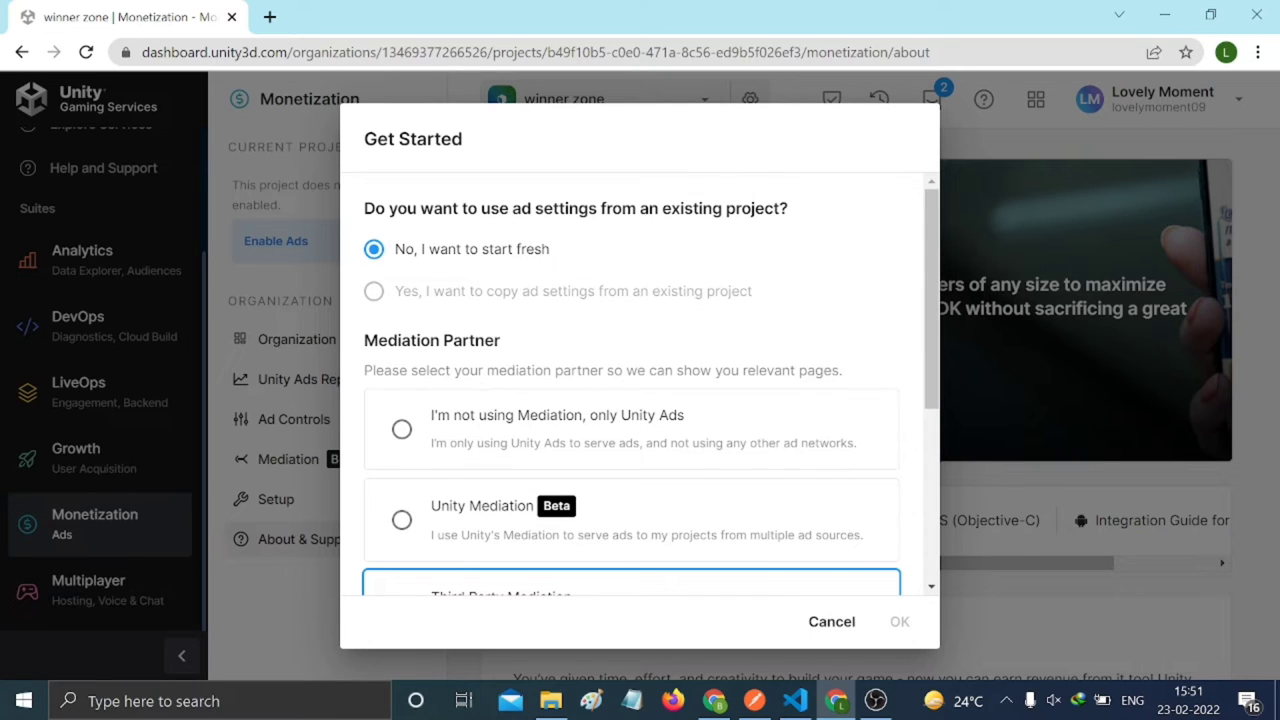
{"action": "left_click", "coordinate": [631, 585]}
Choose 'I'm not using Mediation, only Unity Ads' and confirm the ads setup
{"action": "scroll", "coordinate": [631, 400], "scroll_direction": "down", "scroll_amount": 2}
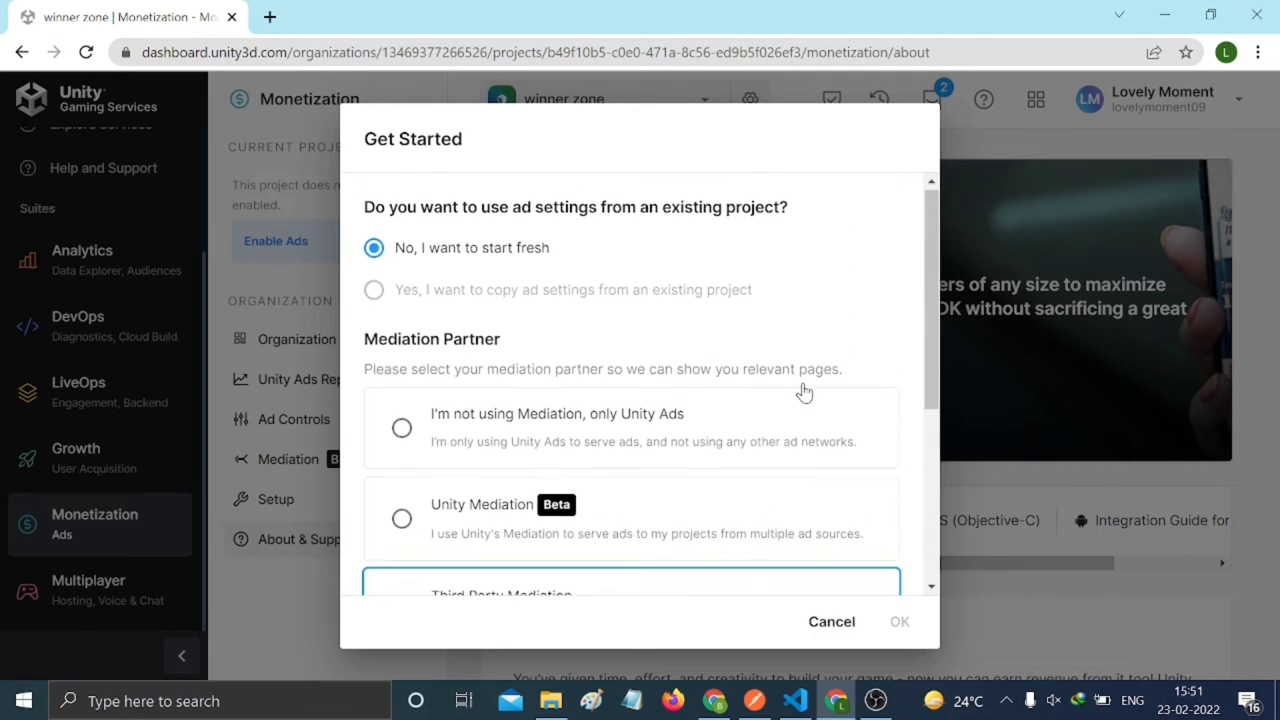
{"action": "scroll", "coordinate": [805, 392], "scroll_direction": "down", "scroll_amount": 1}
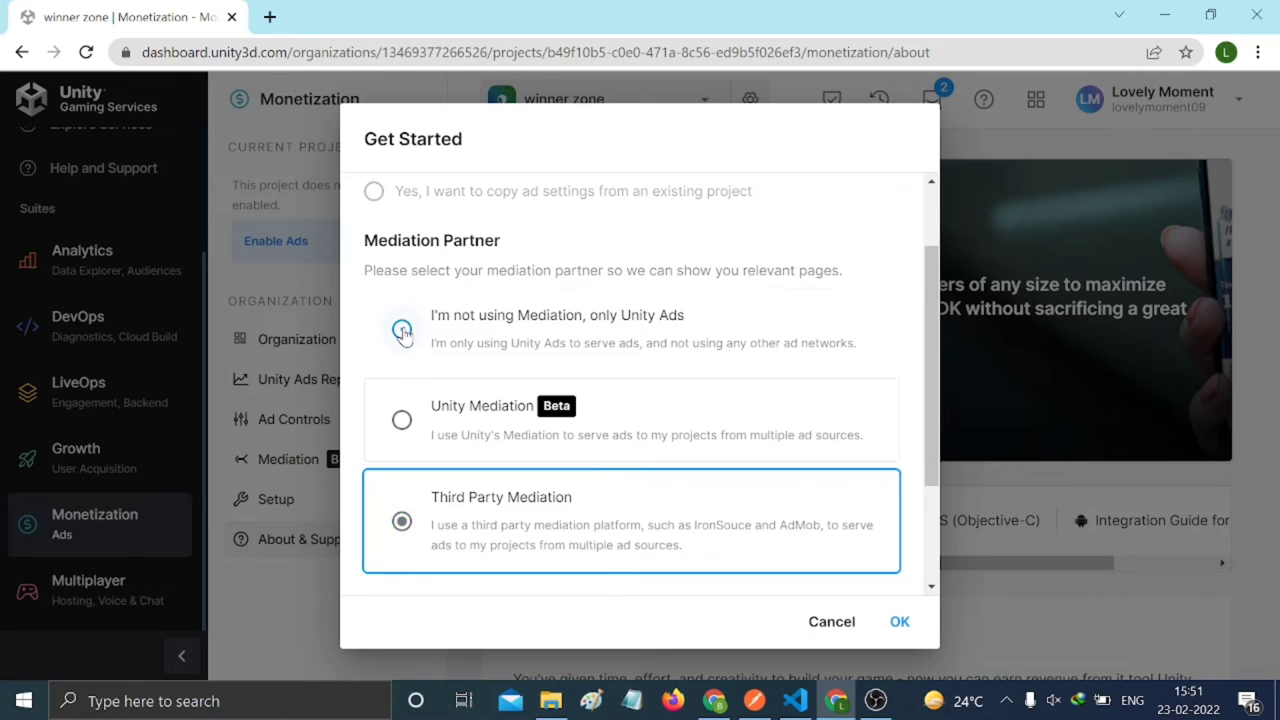
{"action": "left_click", "coordinate": [403, 330]}
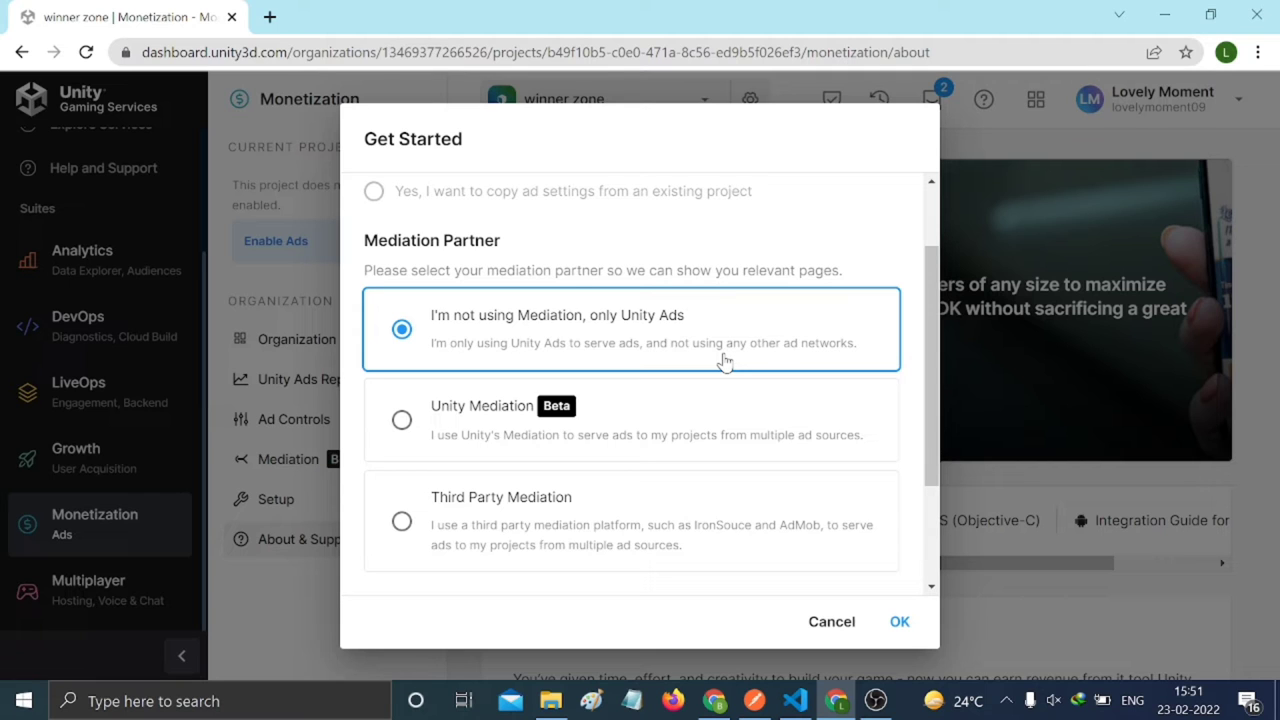
{"action": "scroll", "coordinate": [724, 364], "scroll_direction": "down", "scroll_amount": 1}
{"action": "scroll", "coordinate": [723, 366], "scroll_direction": "down", "scroll_amount": 1}
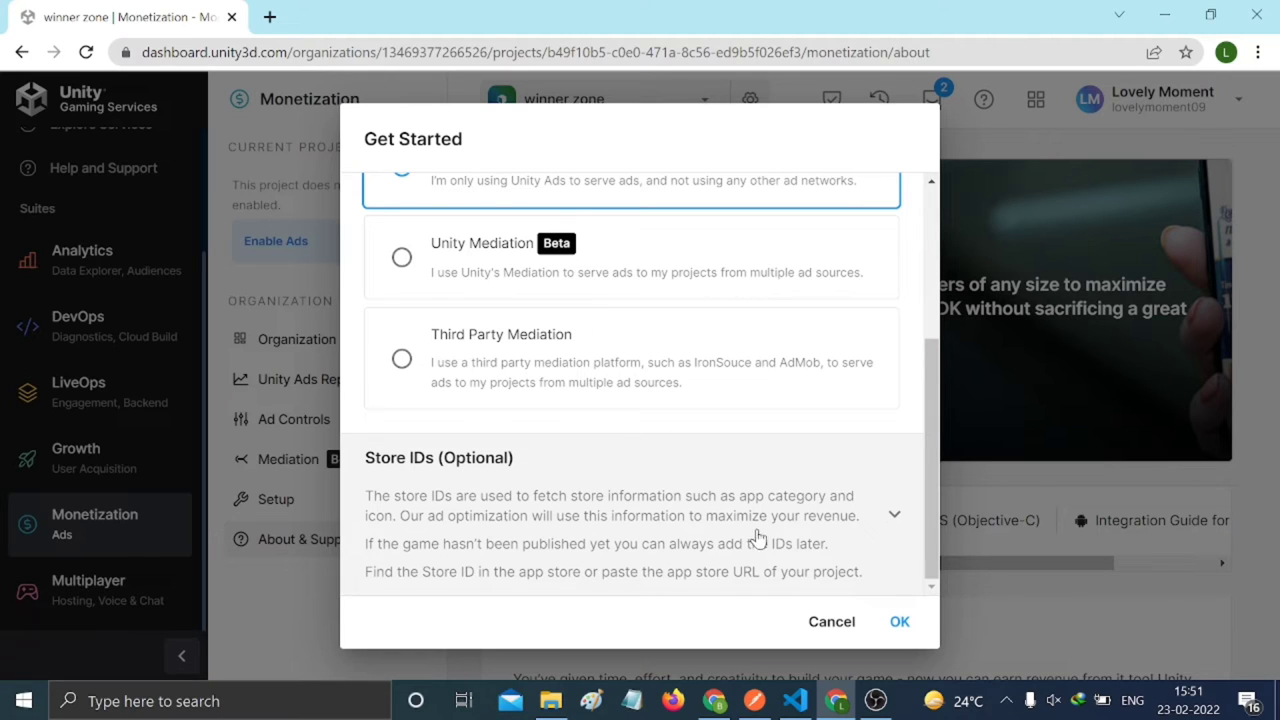
{"action": "scroll", "coordinate": [740, 505], "scroll_direction": "up", "scroll_amount": 1}
{"action": "scroll", "coordinate": [731, 491], "scroll_direction": "up", "scroll_amount": 2}
{"action": "scroll", "coordinate": [771, 409], "scroll_direction": "down", "scroll_amount": 1}
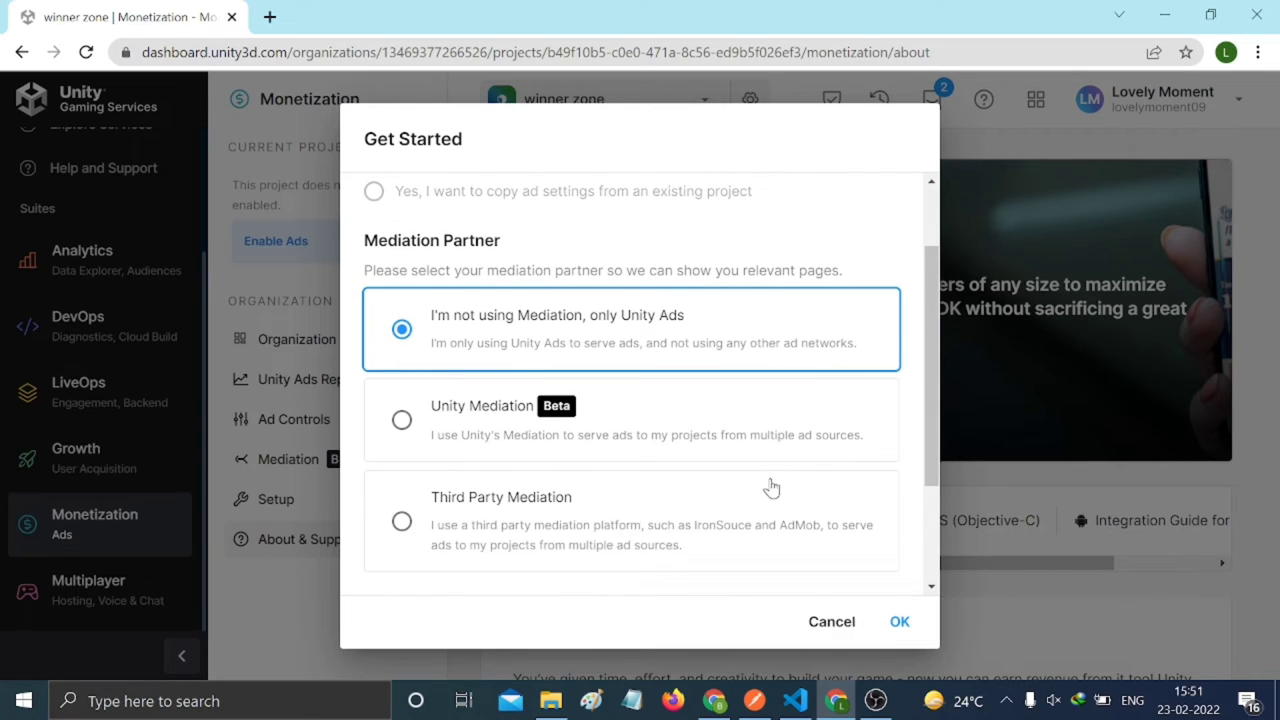
{"action": "scroll", "coordinate": [803, 541], "scroll_direction": "down", "scroll_amount": 2}
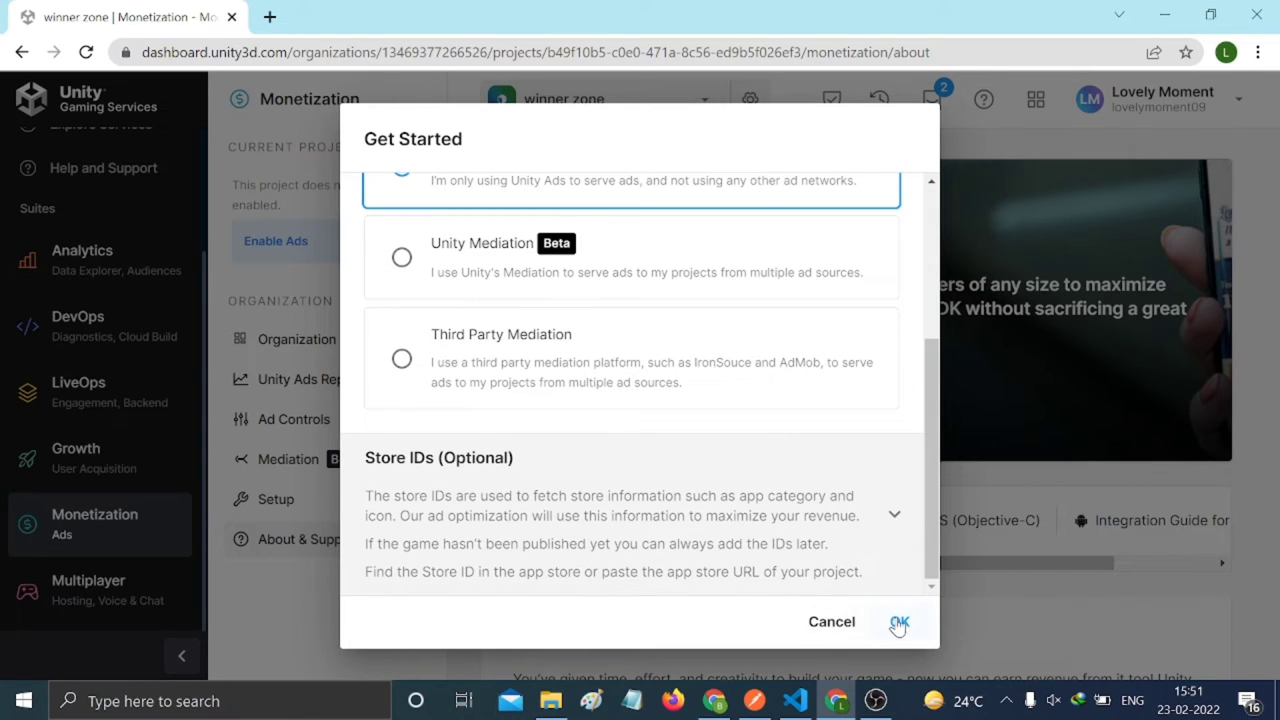
{"action": "left_click", "coordinate": [899, 622]}
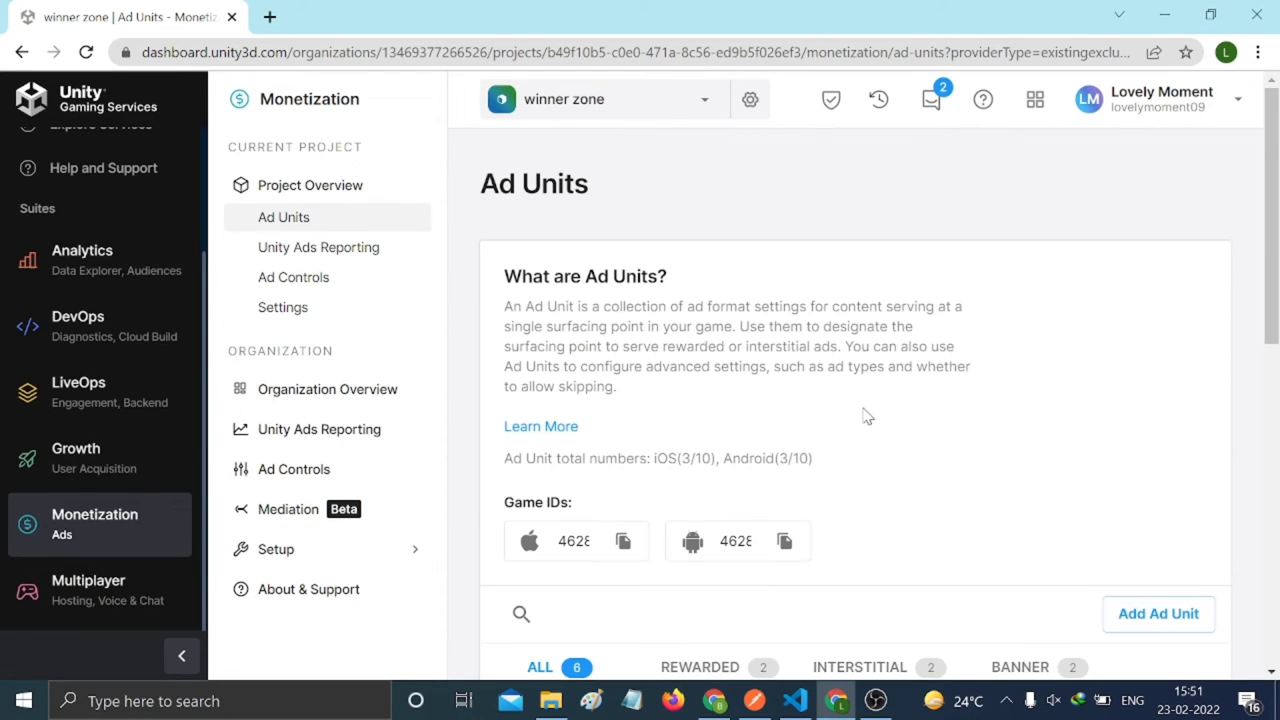
Review the Game IDs and six default ad units, dismiss the tour, and open project Settings
{"action": "scroll", "coordinate": [855, 385], "scroll_direction": "down", "scroll_amount": 2}
{"action": "scroll", "coordinate": [894, 371], "scroll_direction": "down", "scroll_amount": 1}
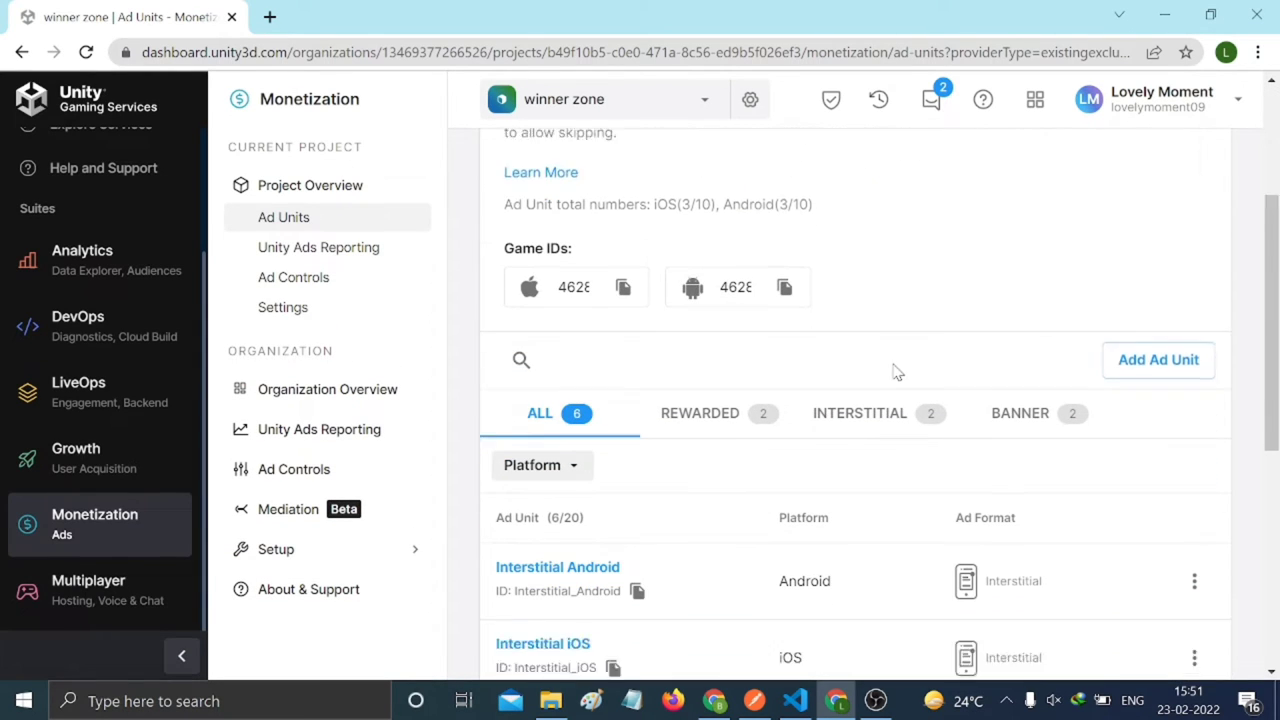
{"action": "scroll", "coordinate": [894, 371], "scroll_direction": "down", "scroll_amount": 1}
{"action": "scroll", "coordinate": [894, 371], "scroll_direction": "down", "scroll_amount": 2}
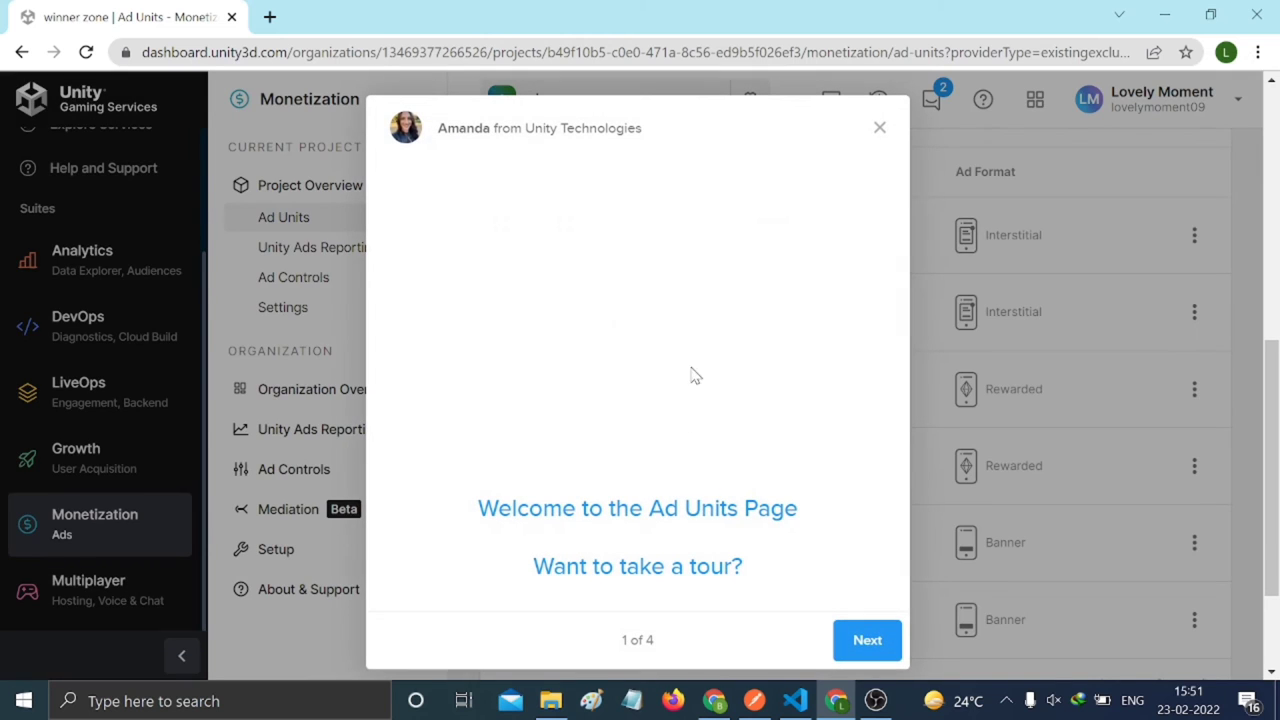
{"action": "left_click", "coordinate": [879, 133]}
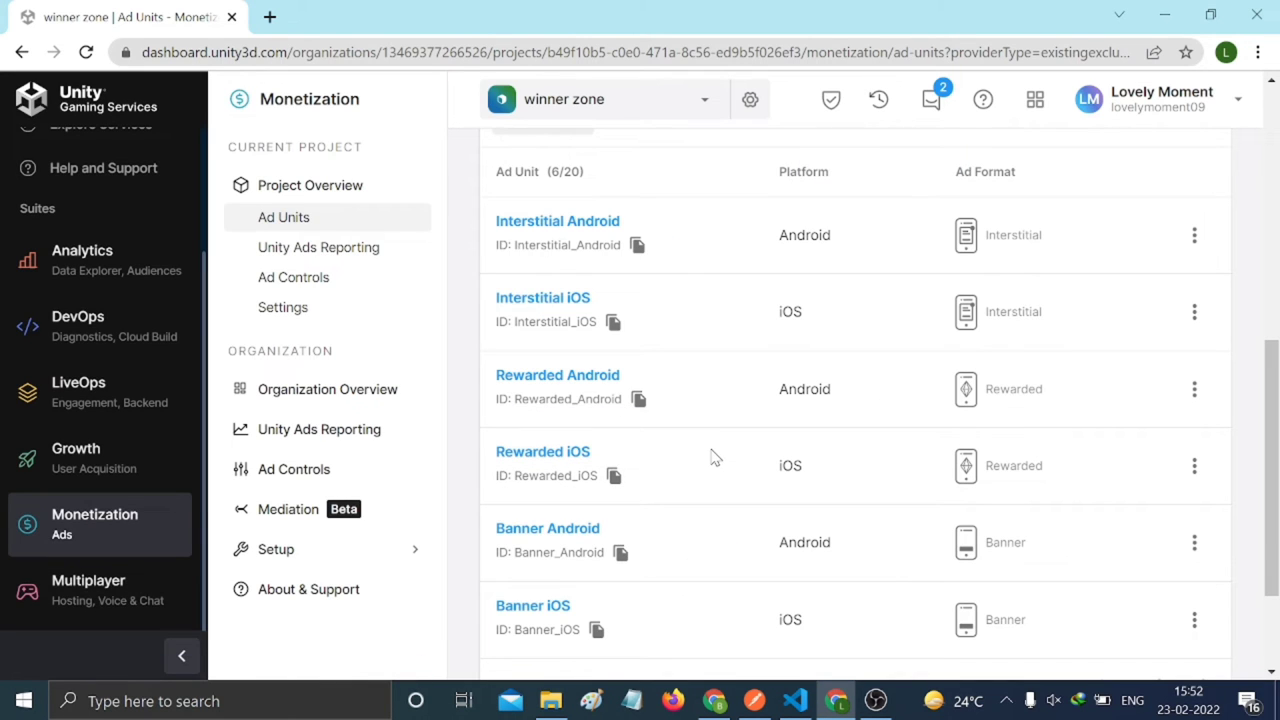
{"action": "scroll", "coordinate": [714, 457], "scroll_direction": "down", "scroll_amount": 2}
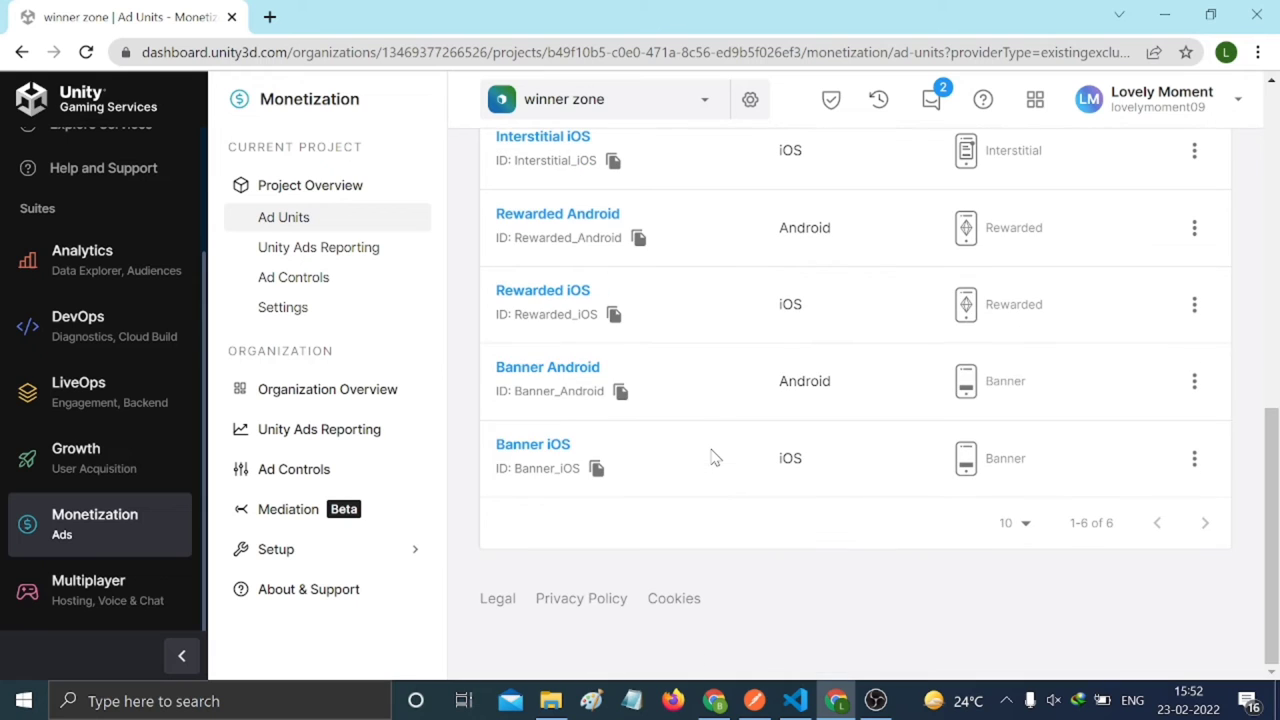
{"action": "left_click", "coordinate": [276, 306]}
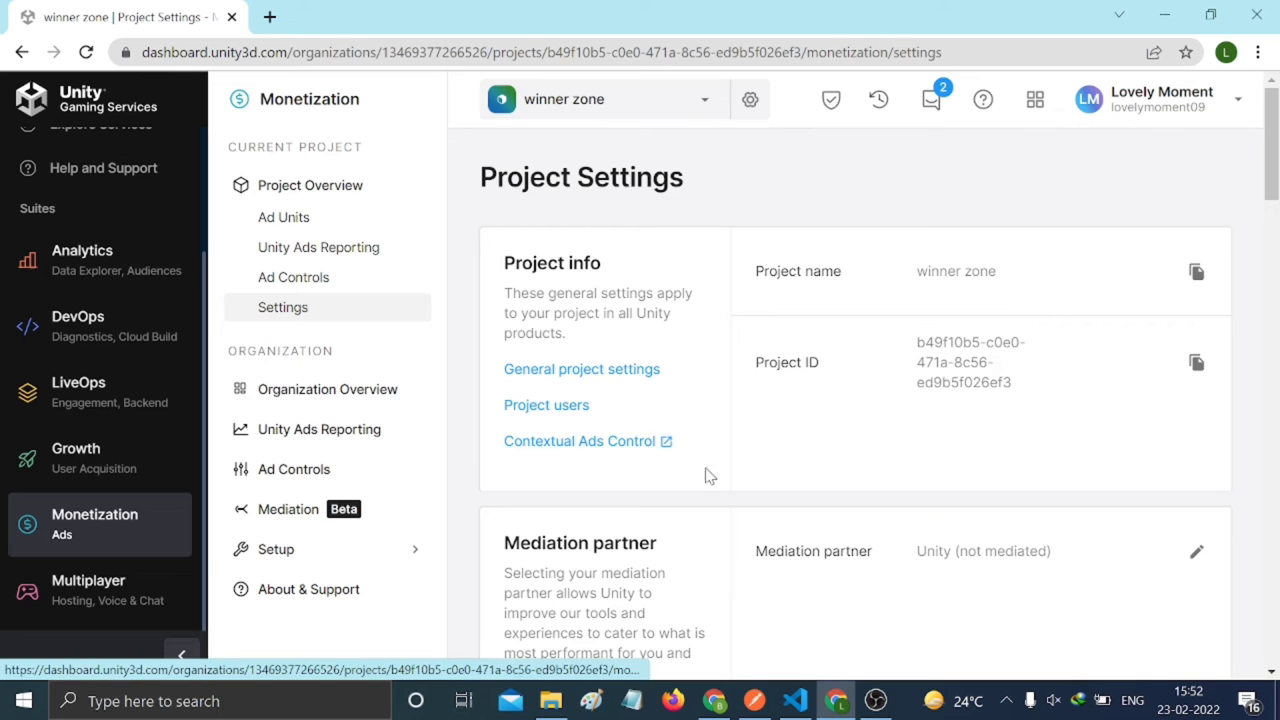
Scroll past Project info and SKAdNetwork IDs to the unconfigured Store IDs section
{"action": "scroll", "coordinate": [848, 448], "scroll_direction": "down", "scroll_amount": 2}
{"action": "scroll", "coordinate": [848, 448], "scroll_direction": "down", "scroll_amount": 1}
{"action": "scroll", "coordinate": [848, 448], "scroll_direction": "down", "scroll_amount": 3}
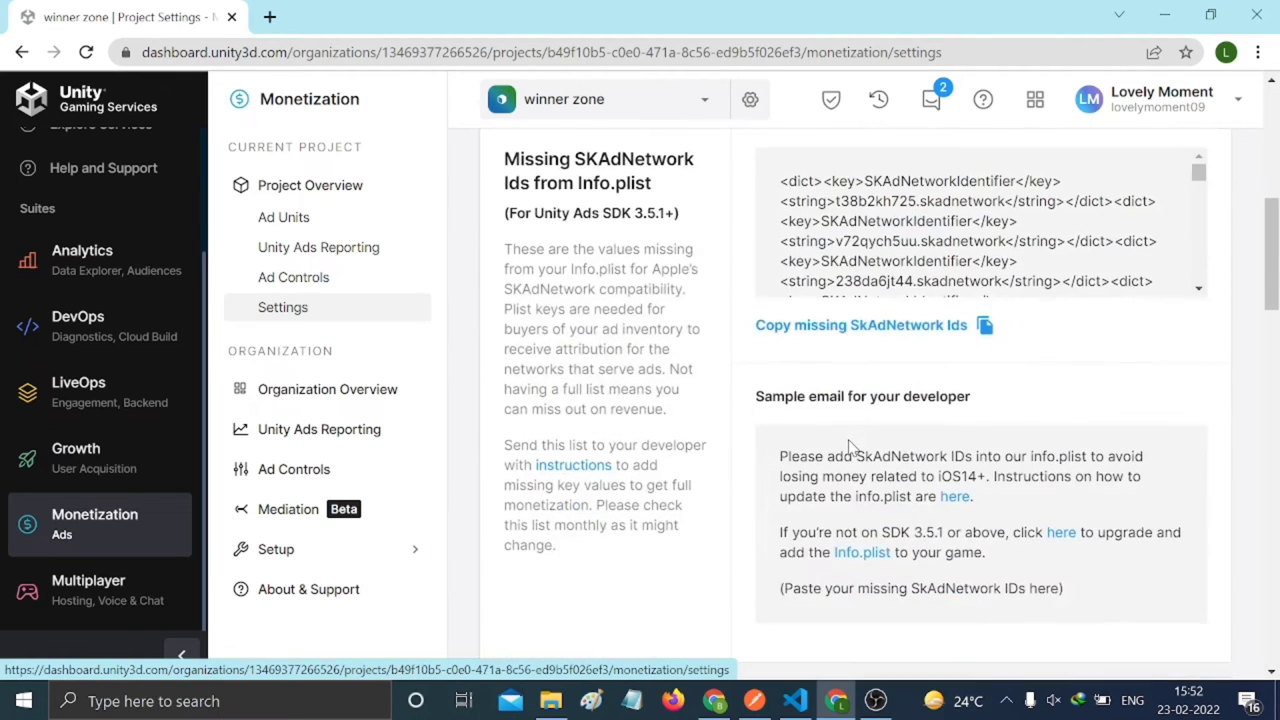
{"action": "scroll", "coordinate": [848, 448], "scroll_direction": "down", "scroll_amount": 1}
{"action": "scroll", "coordinate": [848, 448], "scroll_direction": "down", "scroll_amount": 2}
{"action": "scroll", "coordinate": [830, 480], "scroll_direction": "down", "scroll_amount": 2}
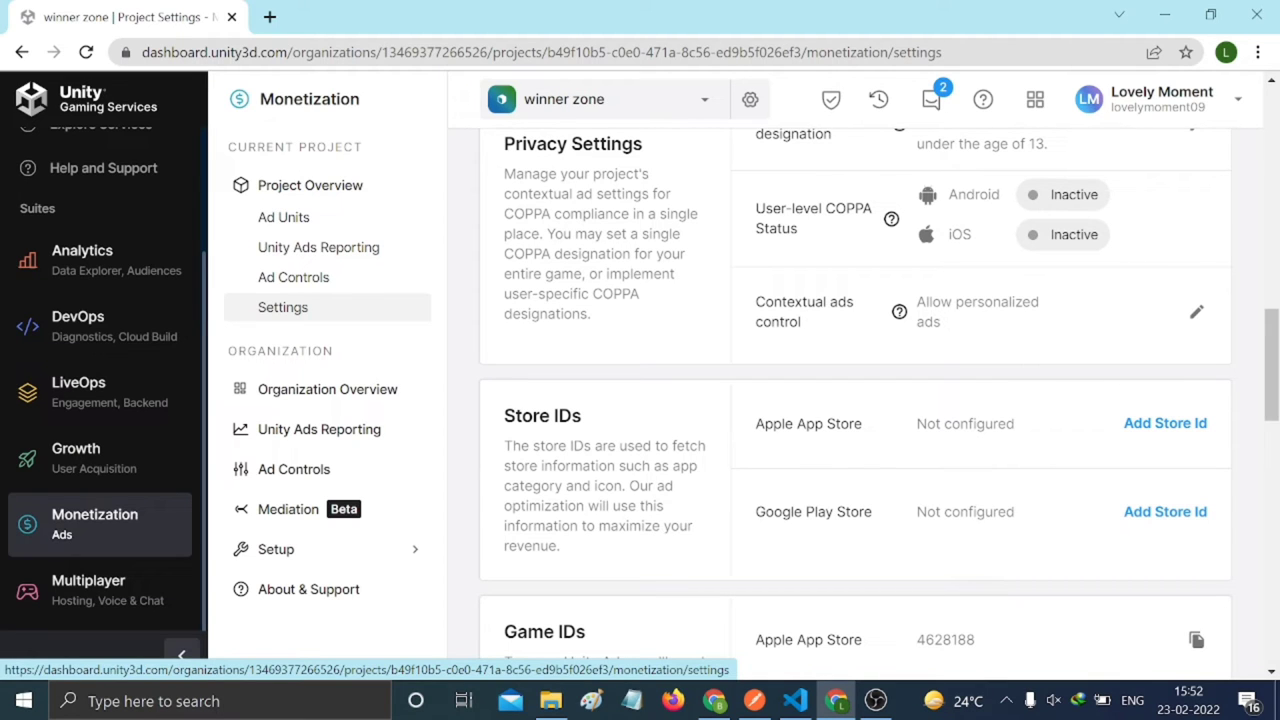
Paste the Play Store URL to link Google Play Store ID com.scratch.winner
{"action": "left_click", "coordinate": [1153, 512]}
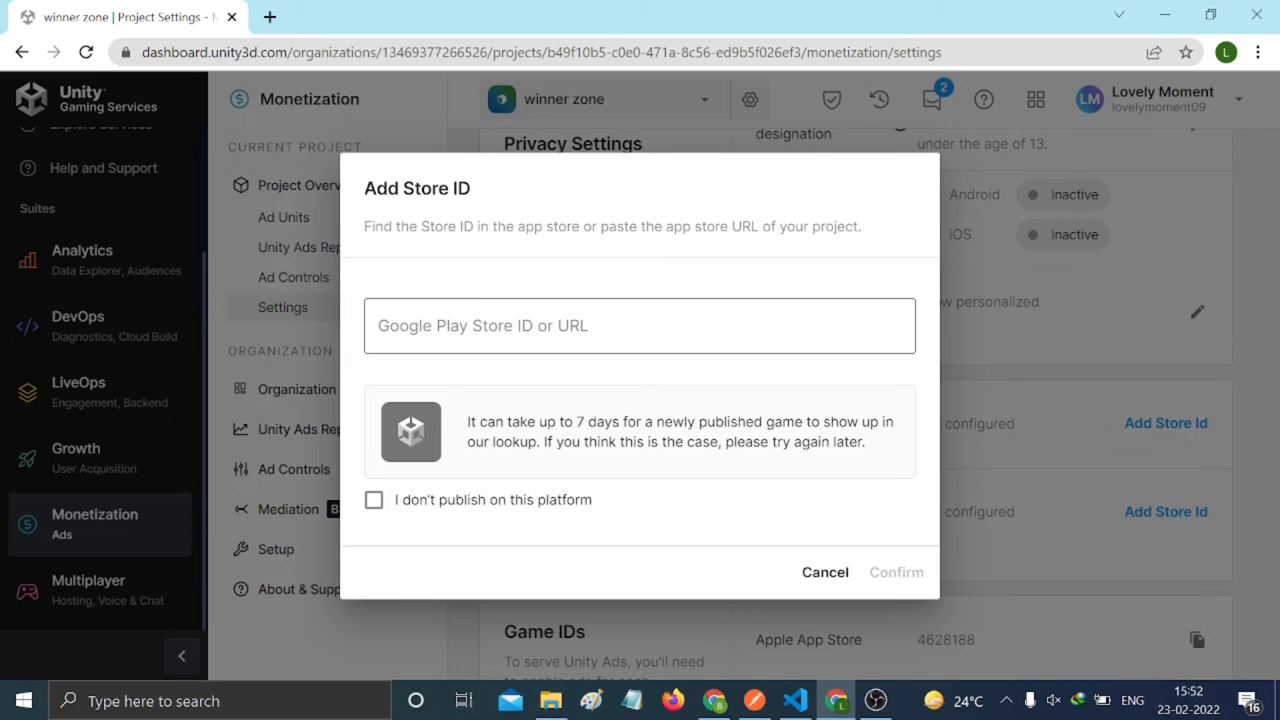
{"action": "left_click", "coordinate": [640, 326]}
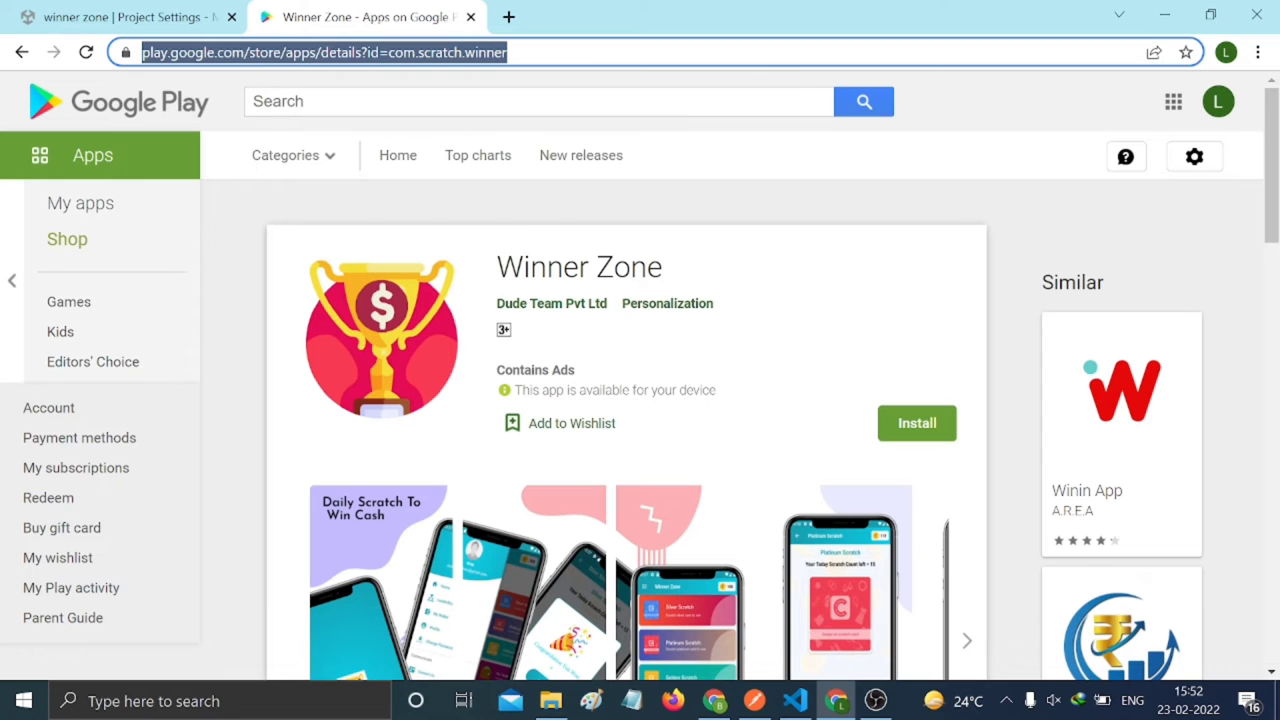
{"action": "left_click", "coordinate": [120, 17]}
{"action": "right_click", "coordinate": [590, 325]}
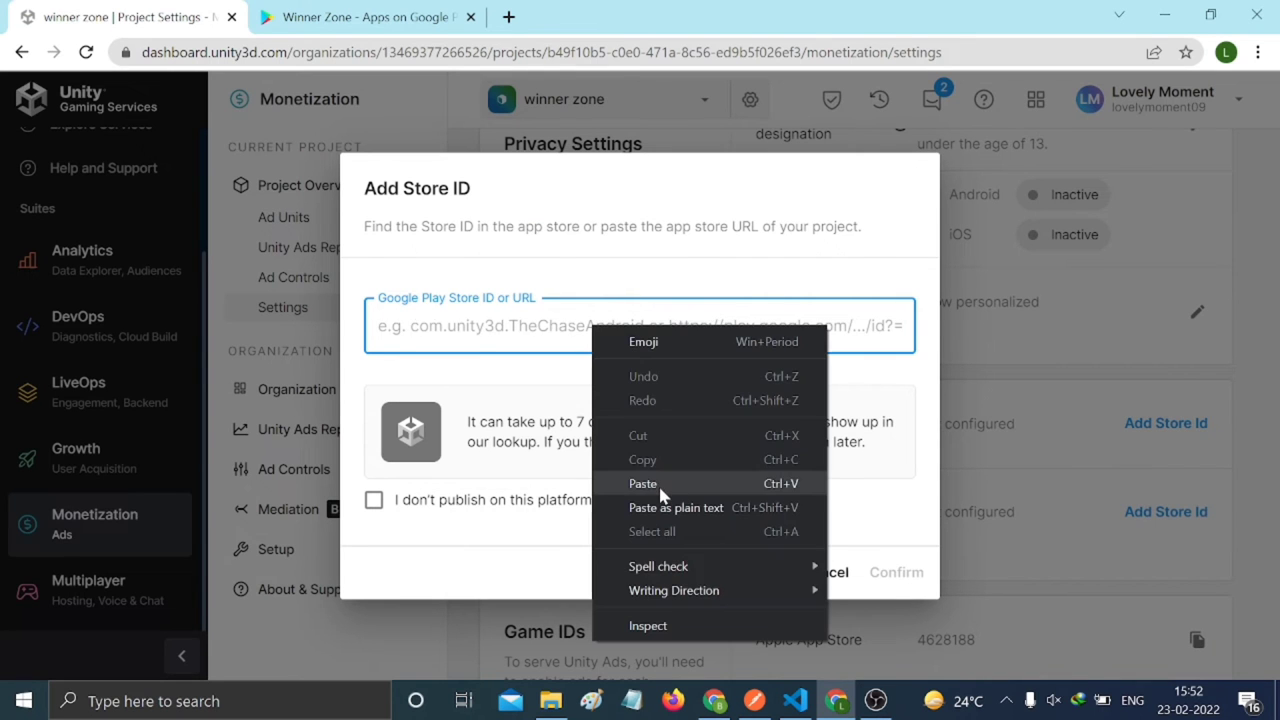
{"action": "left_click", "coordinate": [668, 480]}
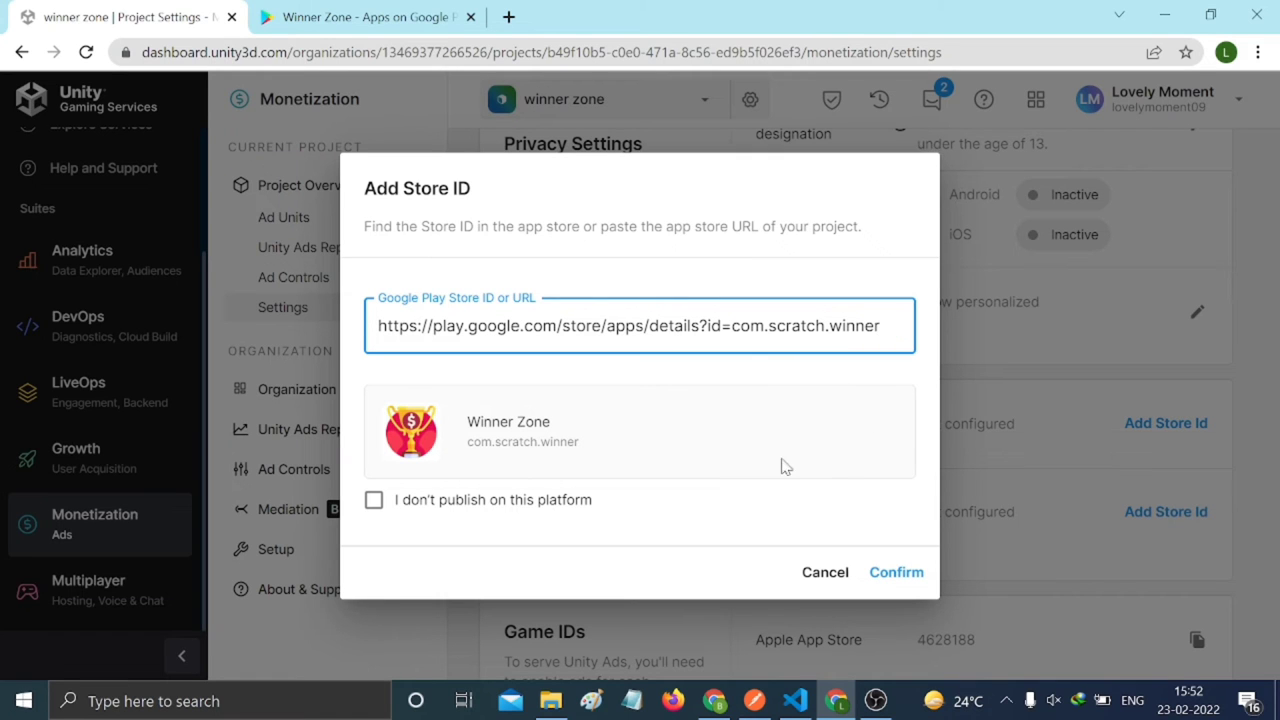
{"action": "left_click", "coordinate": [583, 450]}
{"action": "left_click", "coordinate": [893, 574]}
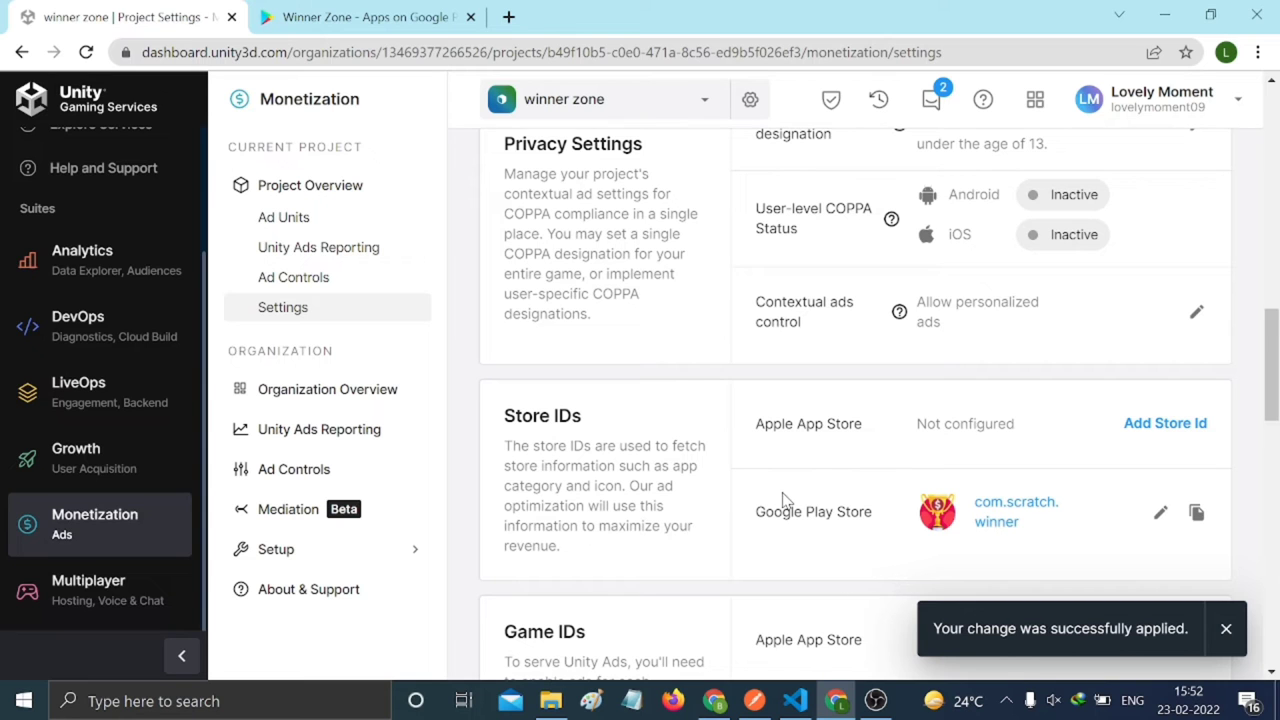
Copy the Google Play Store Game ID 4628189 from winner zone's Settings
{"action": "scroll", "coordinate": [784, 500], "scroll_direction": "up", "scroll_amount": 2}
{"action": "scroll", "coordinate": [784, 500], "scroll_direction": "up", "scroll_amount": 2}
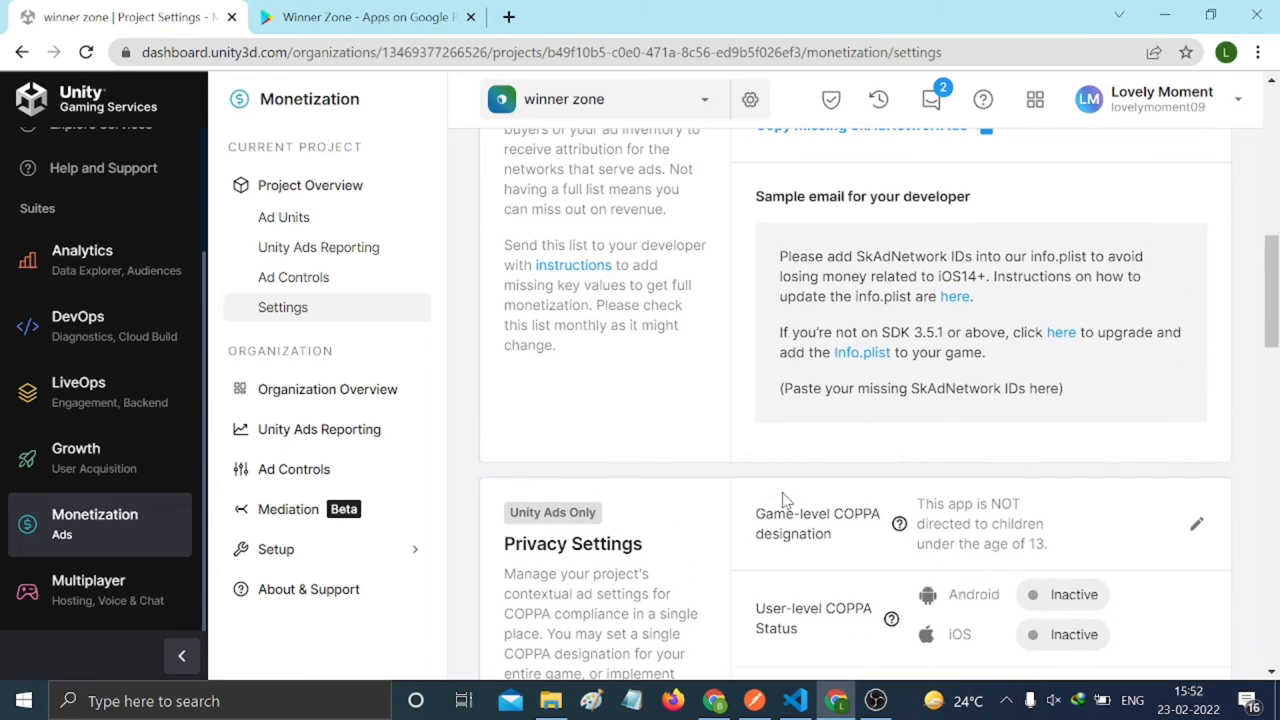
{"action": "scroll", "coordinate": [784, 500], "scroll_direction": "up", "scroll_amount": 2}
{"action": "scroll", "coordinate": [784, 500], "scroll_direction": "up", "scroll_amount": 1}
{"action": "scroll", "coordinate": [784, 500], "scroll_direction": "up", "scroll_amount": 2}
{"action": "scroll", "coordinate": [784, 500], "scroll_direction": "up", "scroll_amount": 3}
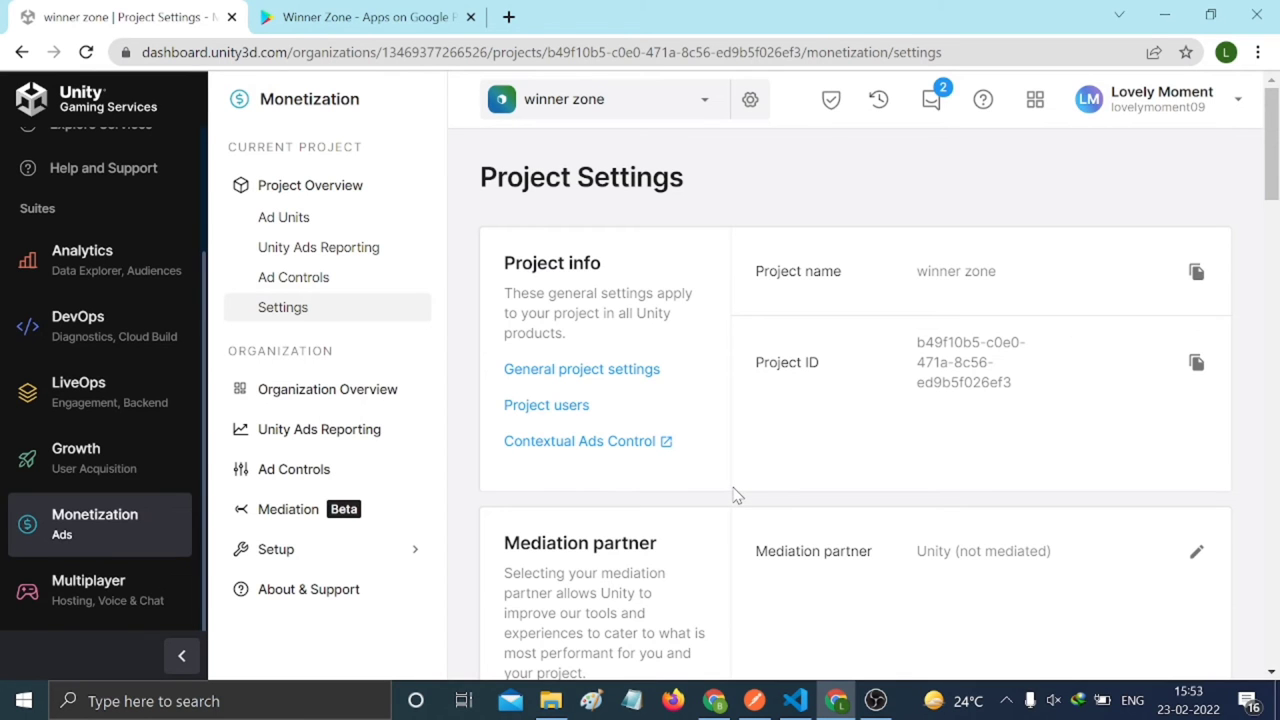
{"action": "scroll", "coordinate": [736, 495], "scroll_direction": "down", "scroll_amount": 2}
{"action": "scroll", "coordinate": [736, 495], "scroll_direction": "down", "scroll_amount": 4}
{"action": "scroll", "coordinate": [736, 495], "scroll_direction": "down", "scroll_amount": 3}
{"action": "scroll", "coordinate": [736, 495], "scroll_direction": "down", "scroll_amount": 3}
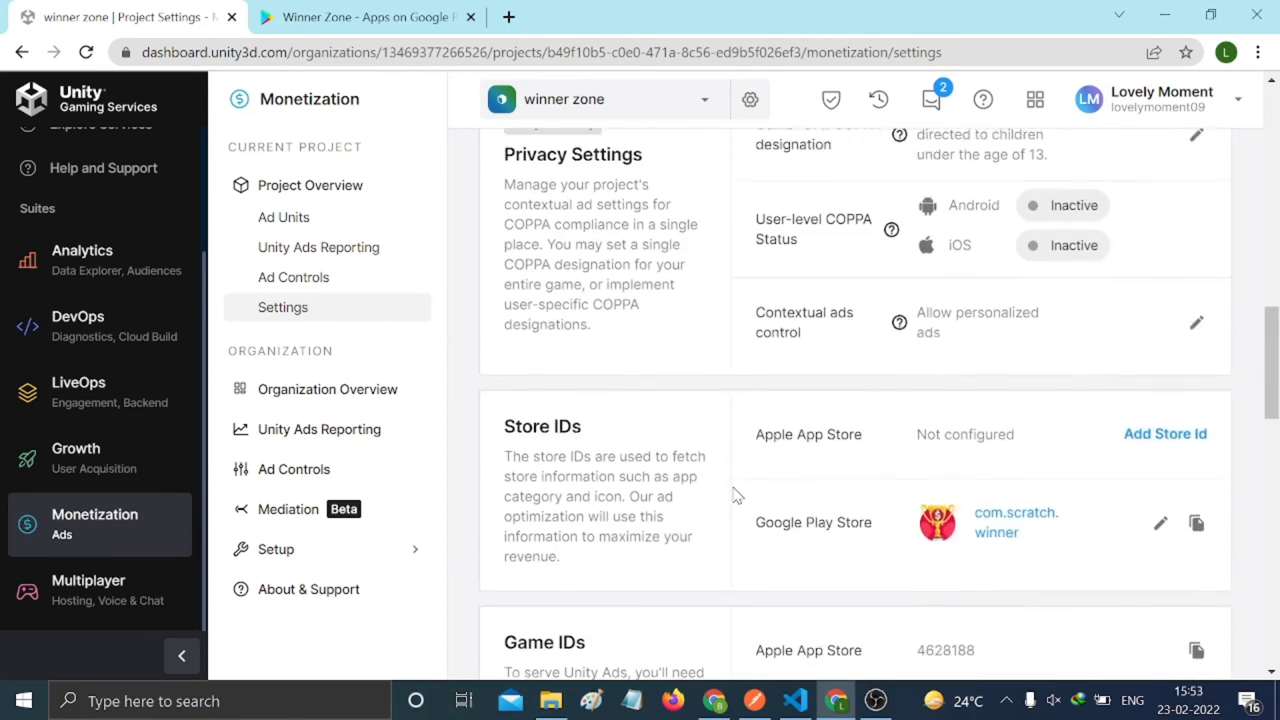
{"action": "scroll", "coordinate": [736, 495], "scroll_direction": "down", "scroll_amount": 1}
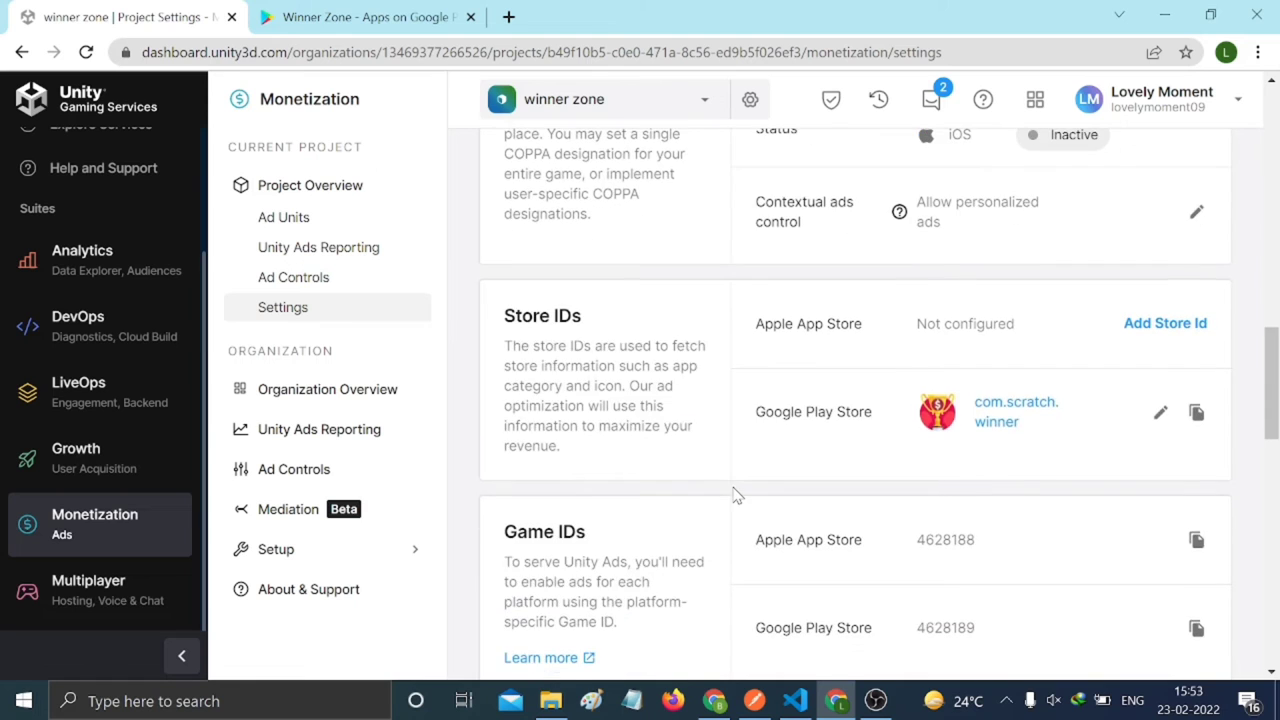
{"action": "scroll", "coordinate": [736, 495], "scroll_direction": "down", "scroll_amount": 1}
{"action": "scroll", "coordinate": [736, 495], "scroll_direction": "down", "scroll_amount": 1}
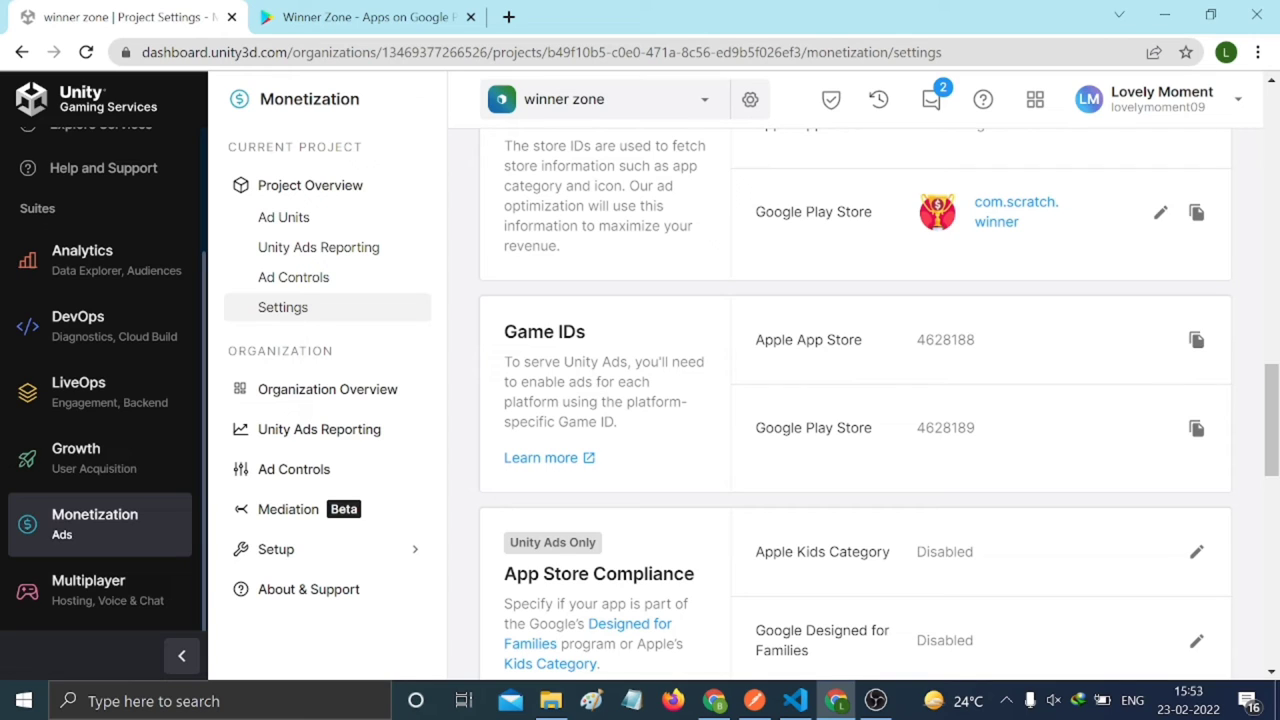
{"action": "triple_click", "coordinate": [606, 336]}
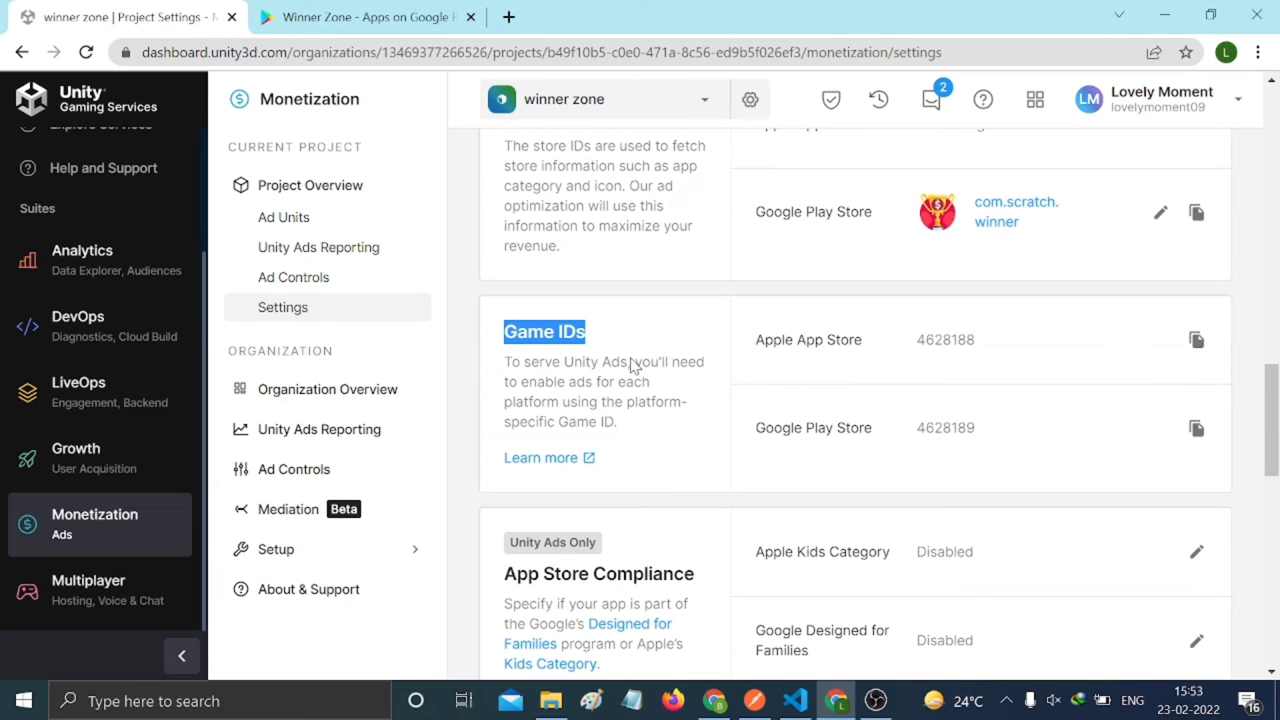
{"action": "left_click", "coordinate": [1196, 429]}
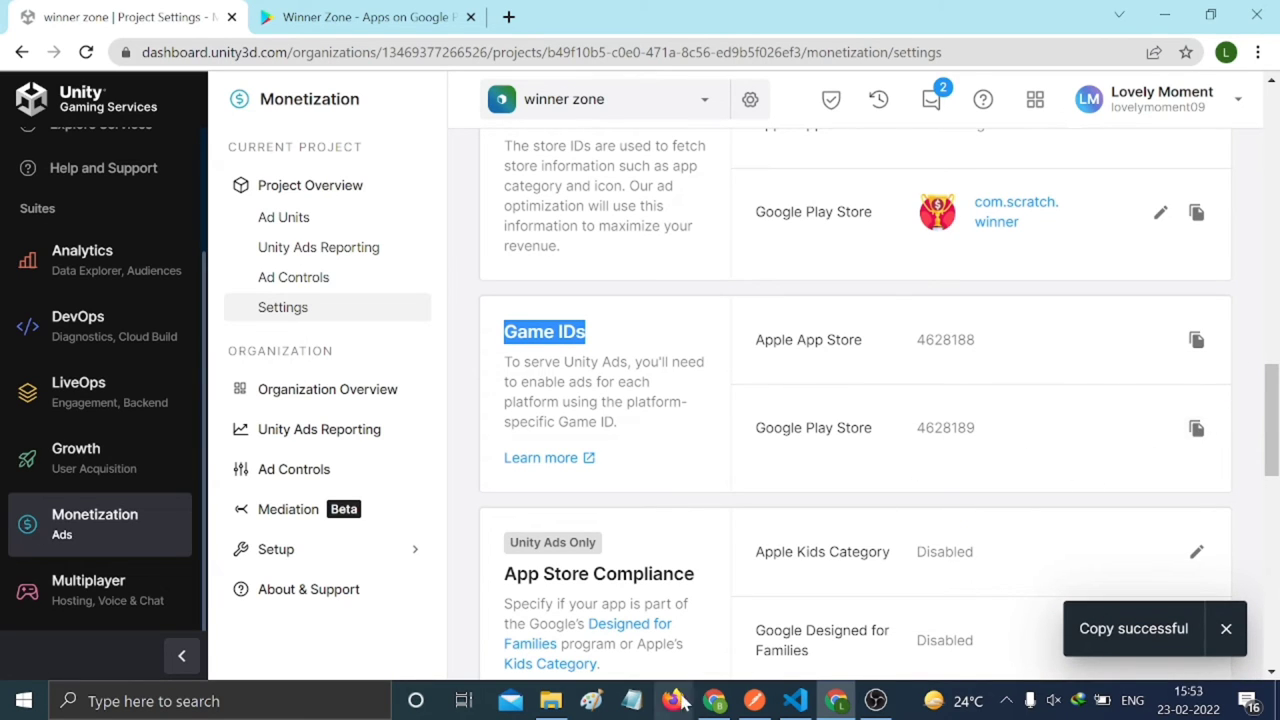
{"action": "left_click", "coordinate": [631, 700]}
{"action": "right_click", "coordinate": [605, 363]}
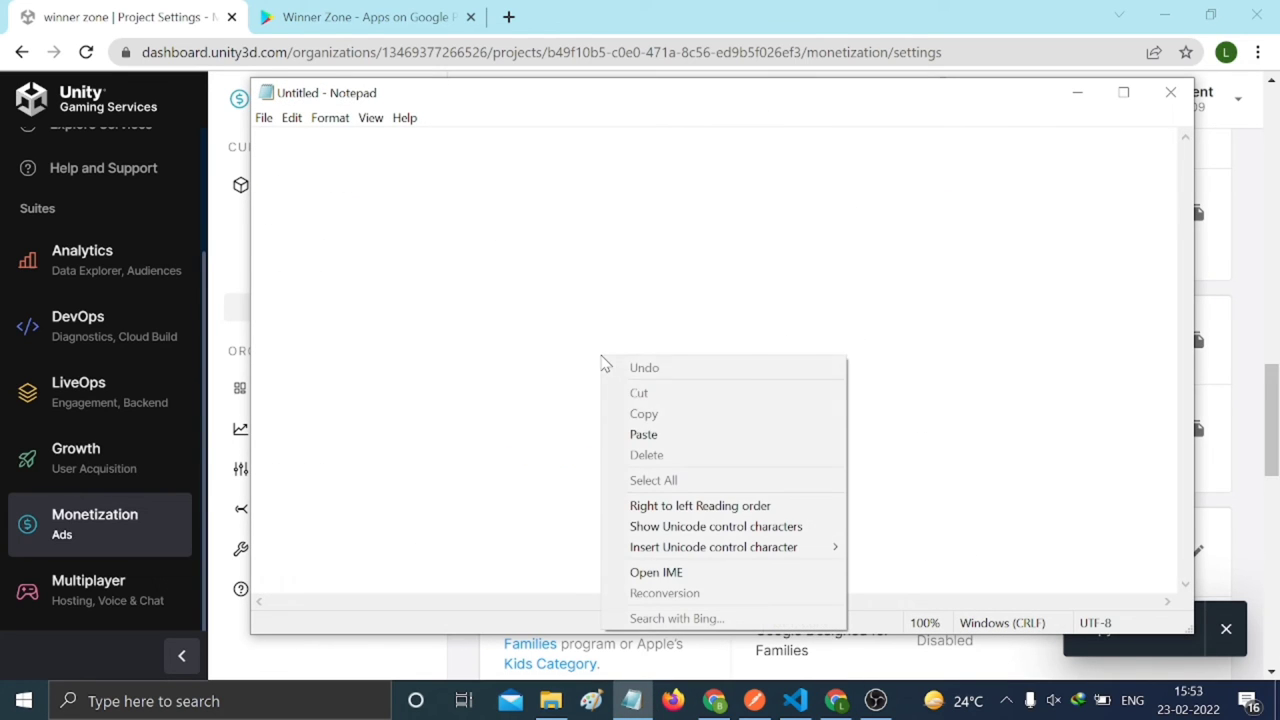
{"action": "left_click", "coordinate": [645, 434]}
{"action": "left_click", "coordinate": [1074, 93]}
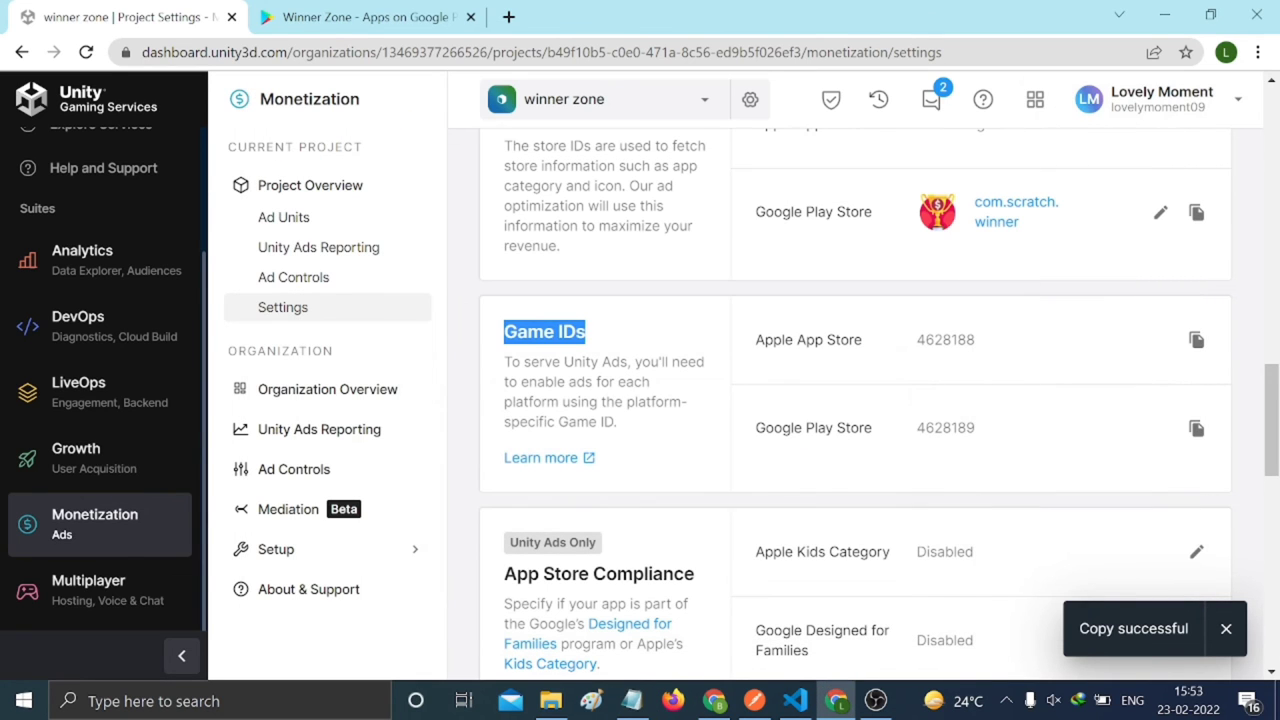
{"action": "scroll", "coordinate": [1028, 452], "scroll_direction": "down", "scroll_amount": 2}
{"action": "scroll", "coordinate": [1094, 449], "scroll_direction": "down", "scroll_amount": 2}
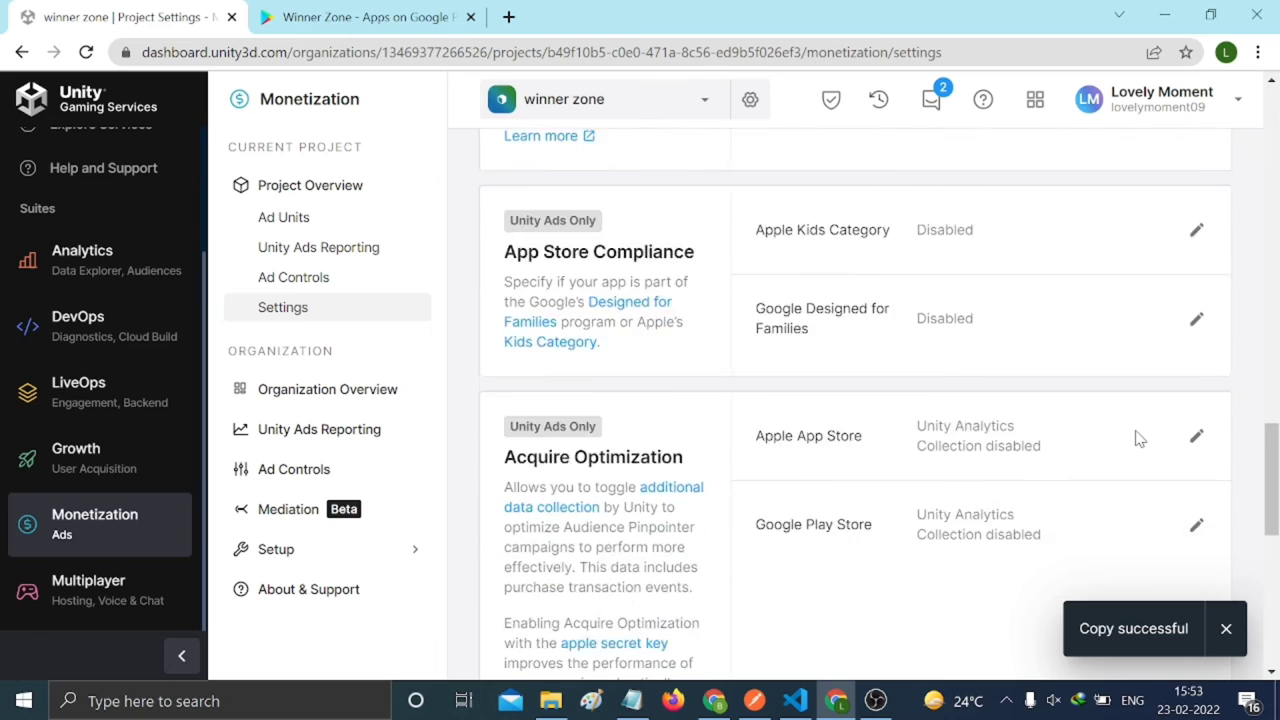
{"action": "scroll", "coordinate": [1137, 437], "scroll_direction": "down", "scroll_amount": 1}
{"action": "scroll", "coordinate": [1137, 437], "scroll_direction": "down", "scroll_amount": 2}
{"action": "scroll", "coordinate": [1137, 457], "scroll_direction": "down", "scroll_amount": 3}
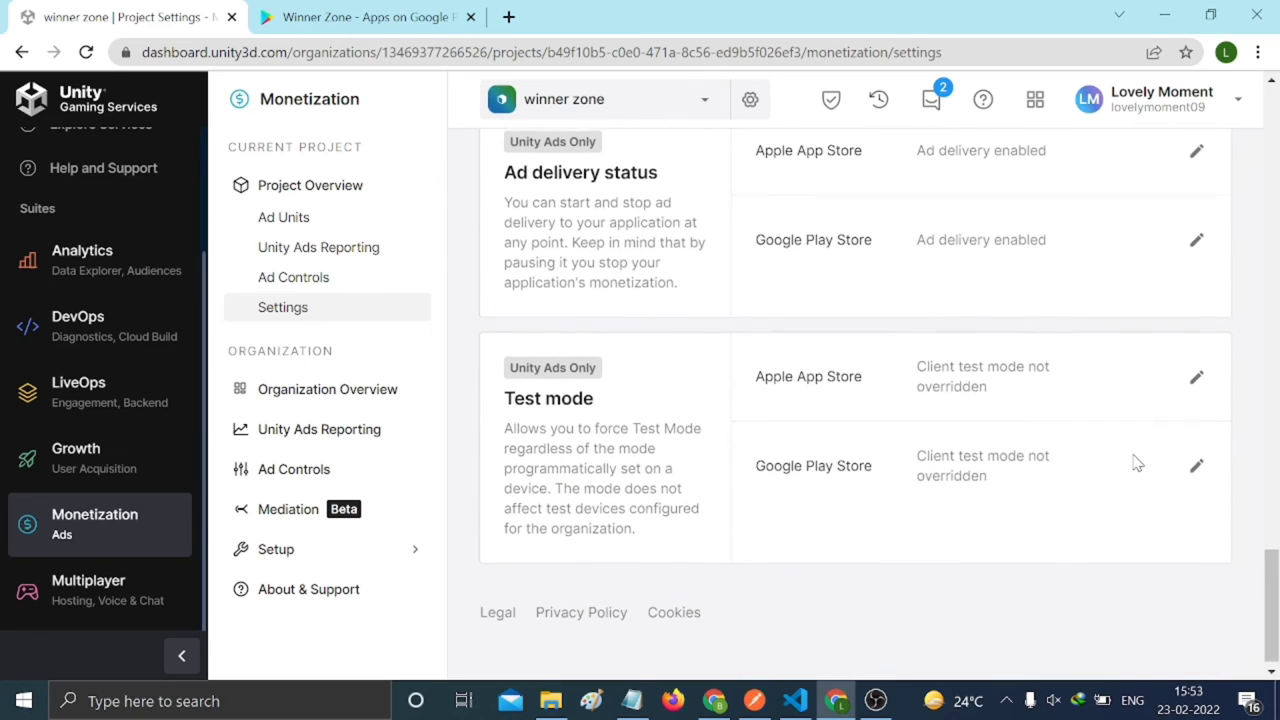
{"action": "scroll", "coordinate": [1137, 460], "scroll_direction": "up", "scroll_amount": 2}
{"action": "scroll", "coordinate": [1137, 463], "scroll_direction": "up", "scroll_amount": 2}
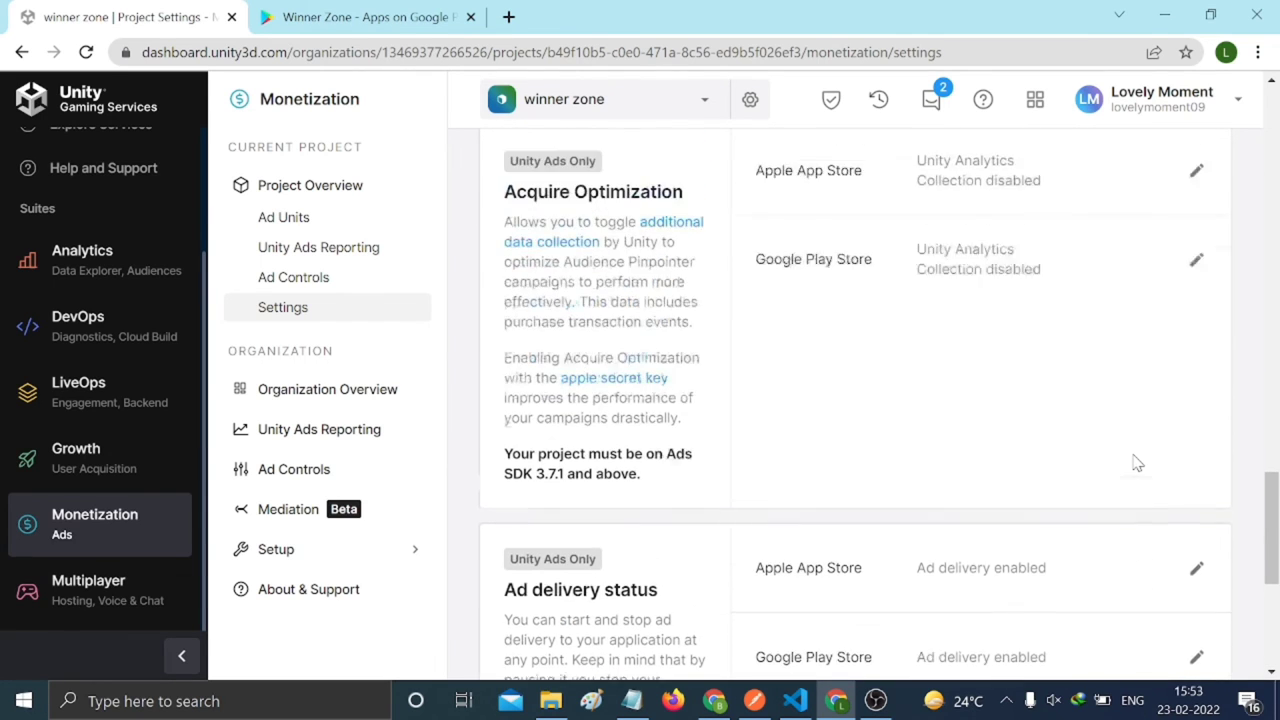
{"action": "scroll", "coordinate": [1137, 463], "scroll_direction": "up", "scroll_amount": 1}
{"action": "scroll", "coordinate": [1137, 463], "scroll_direction": "up", "scroll_amount": 3}
{"action": "scroll", "coordinate": [1137, 463], "scroll_direction": "up", "scroll_amount": 2}
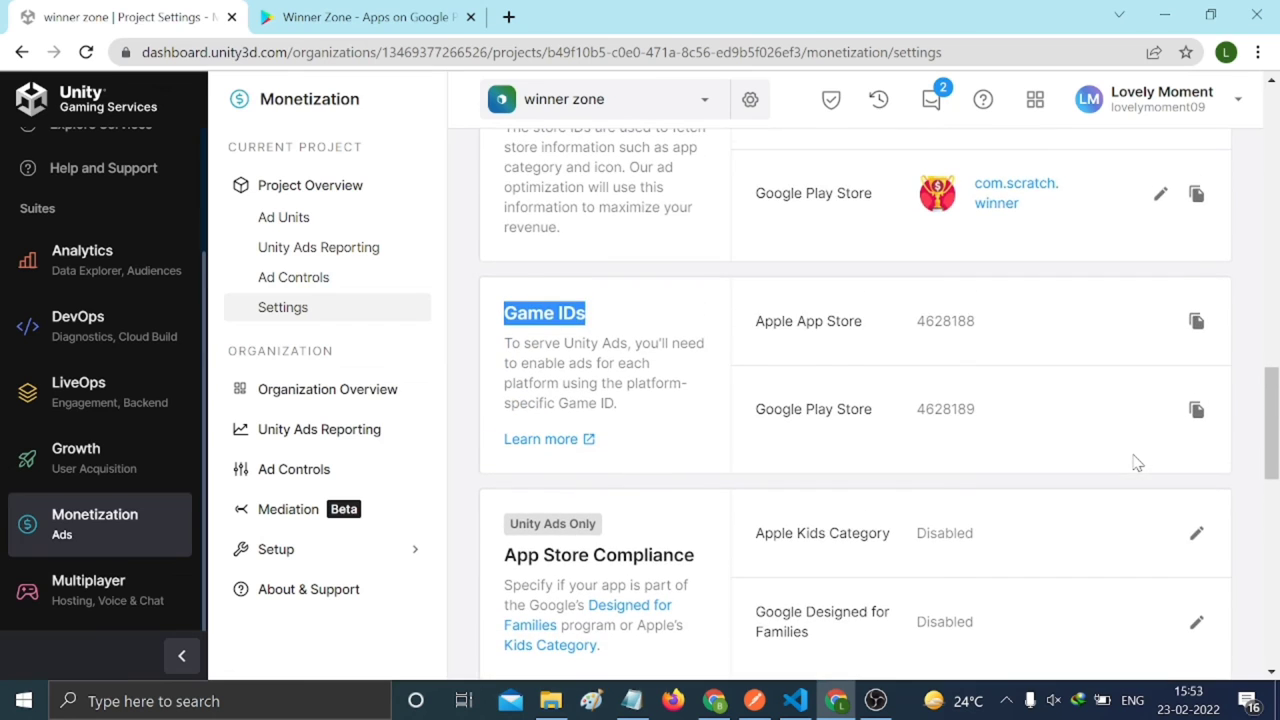
{"action": "scroll", "coordinate": [1137, 463], "scroll_direction": "up", "scroll_amount": 1}
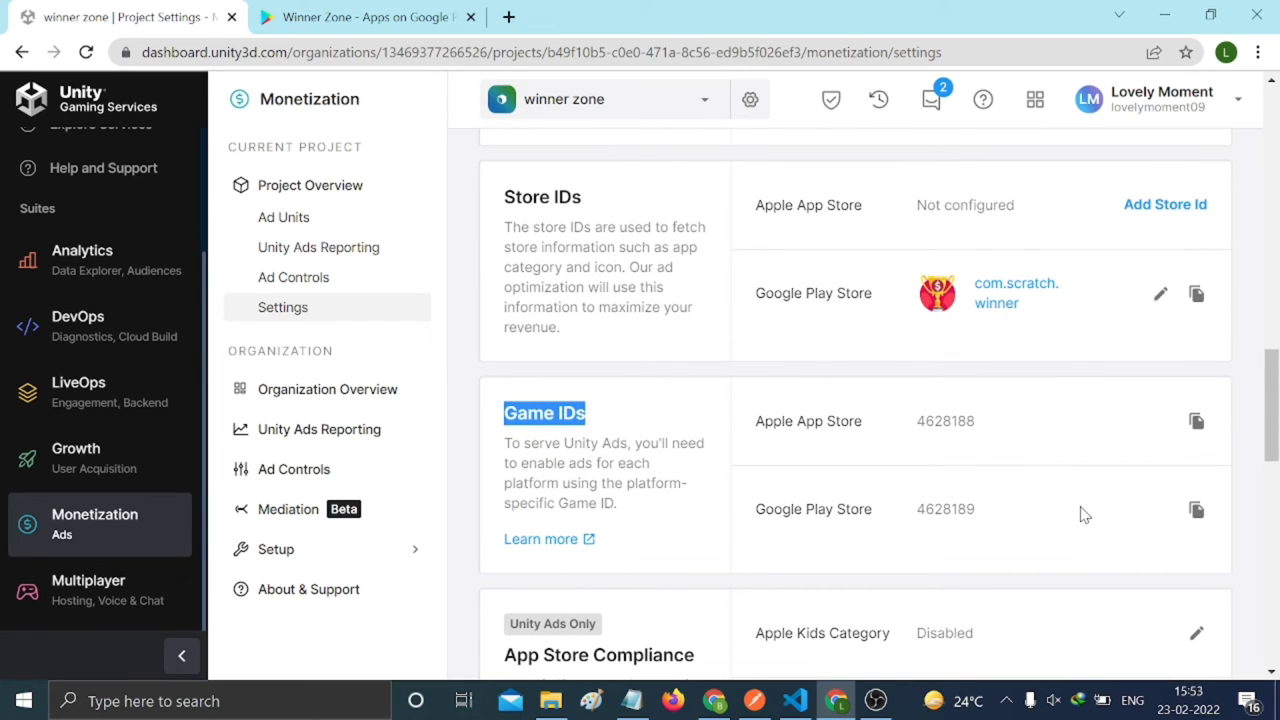
{"action": "scroll", "coordinate": [1085, 514], "scroll_direction": "up", "scroll_amount": 3}
{"action": "scroll", "coordinate": [1085, 514], "scroll_direction": "up", "scroll_amount": 4}
{"action": "scroll", "coordinate": [1084, 516], "scroll_direction": "up", "scroll_amount": 4}
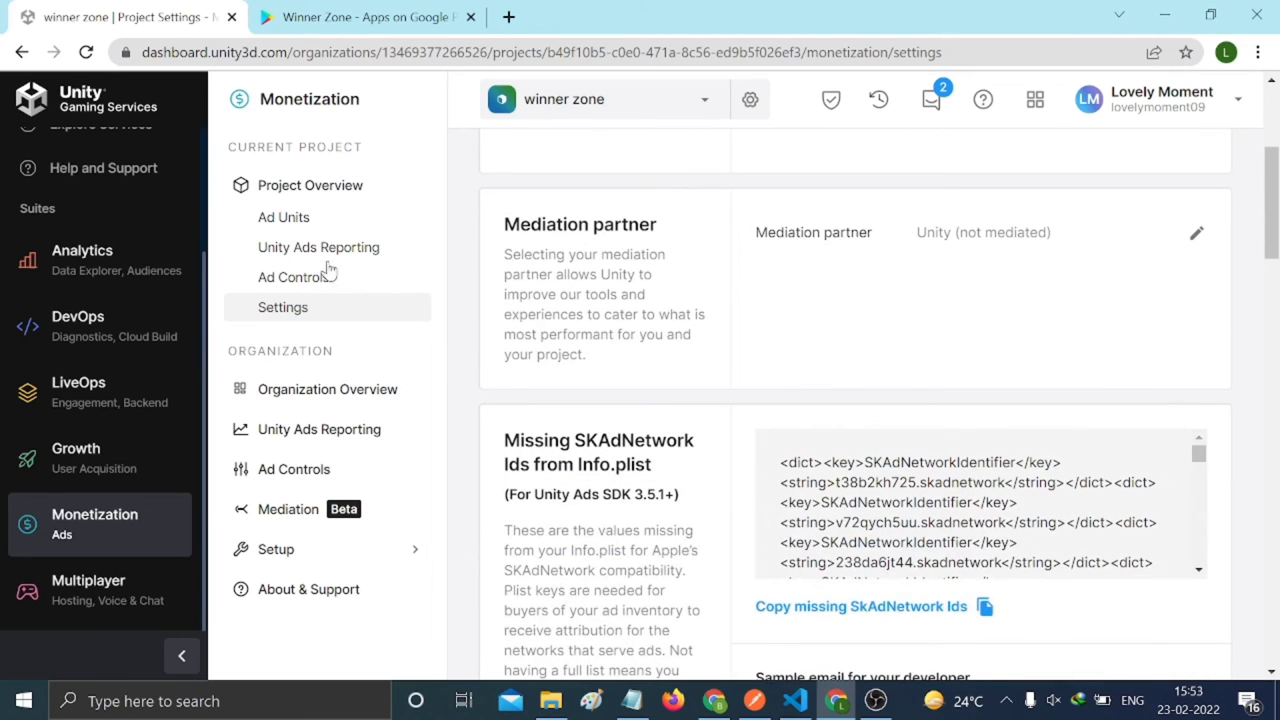
{"action": "scroll", "coordinate": [650, 330], "scroll_direction": "up", "scroll_amount": 3}
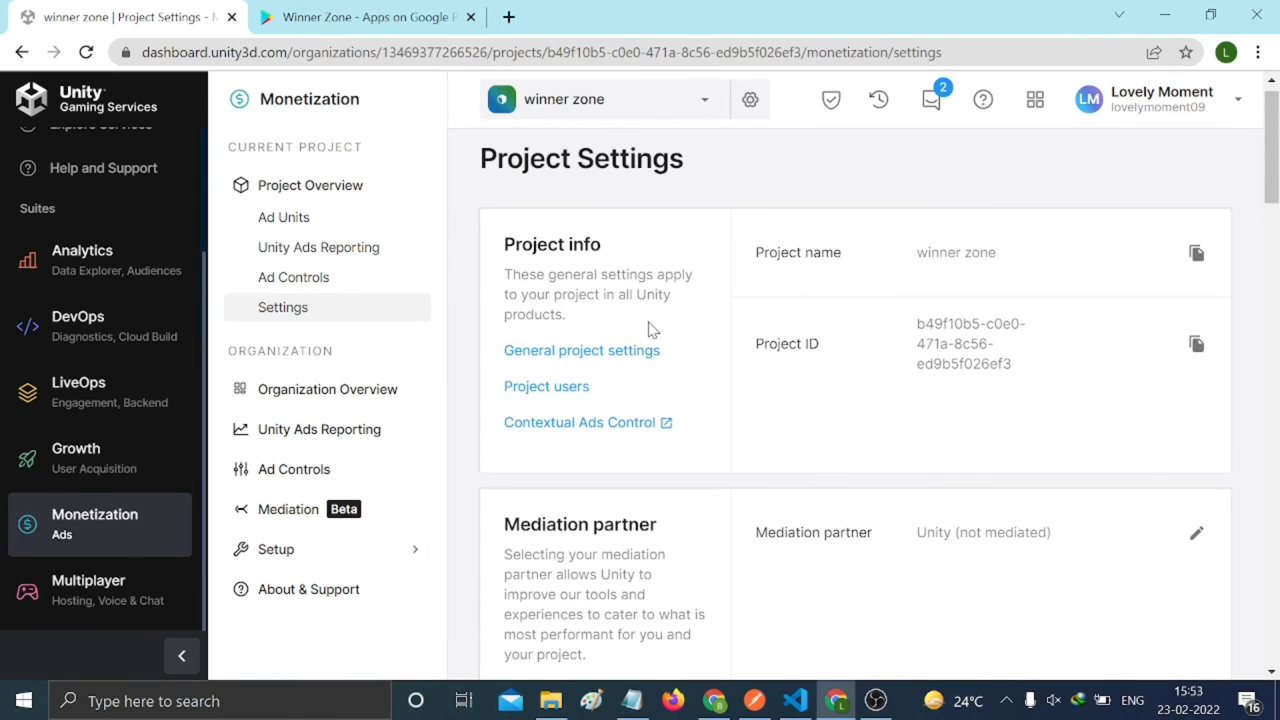
{"action": "scroll", "coordinate": [650, 330], "scroll_direction": "up", "scroll_amount": 1}
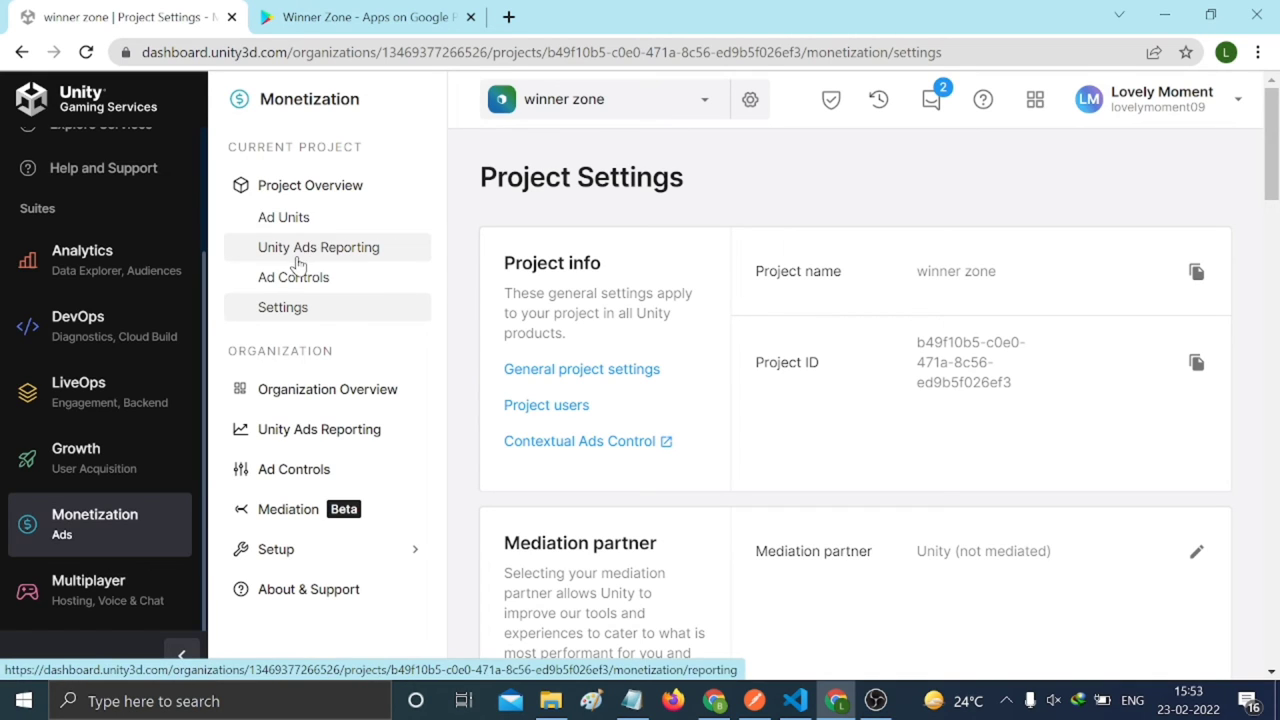
On the Ad Units page, copy the Android Game ID 4628189
{"action": "left_click", "coordinate": [284, 219]}
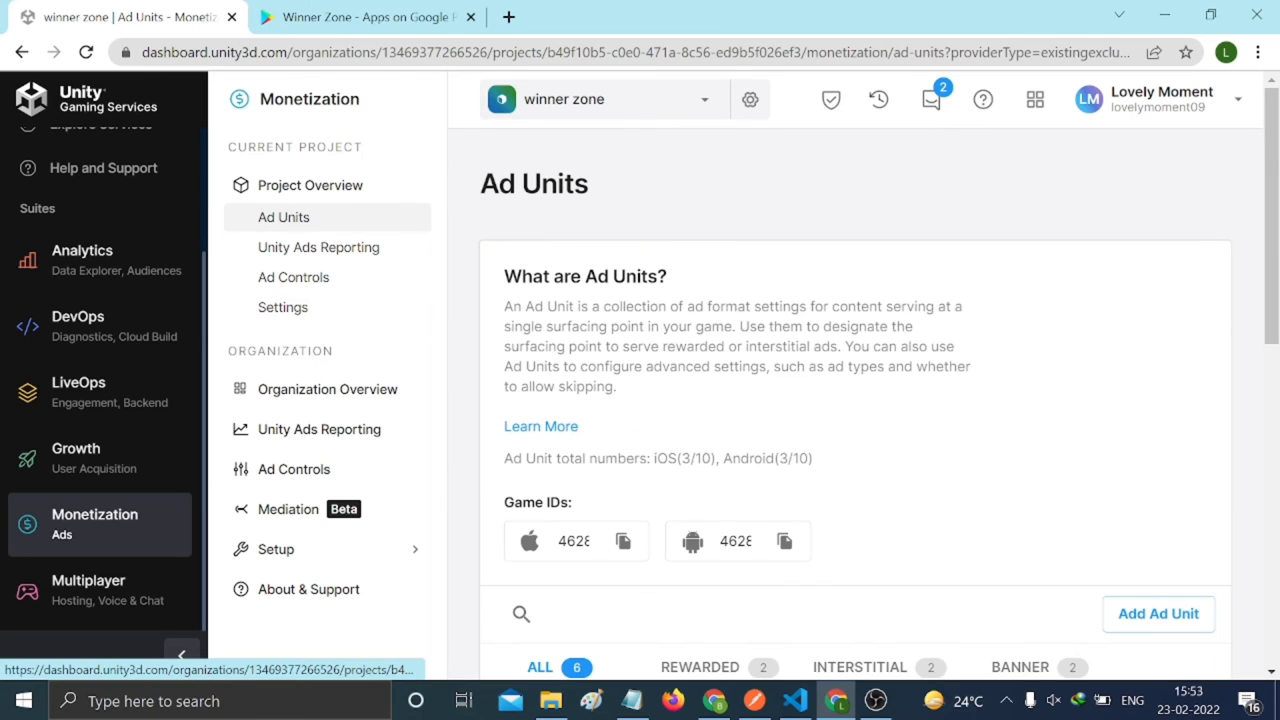
{"action": "scroll", "coordinate": [855, 400], "scroll_direction": "down", "scroll_amount": 2}
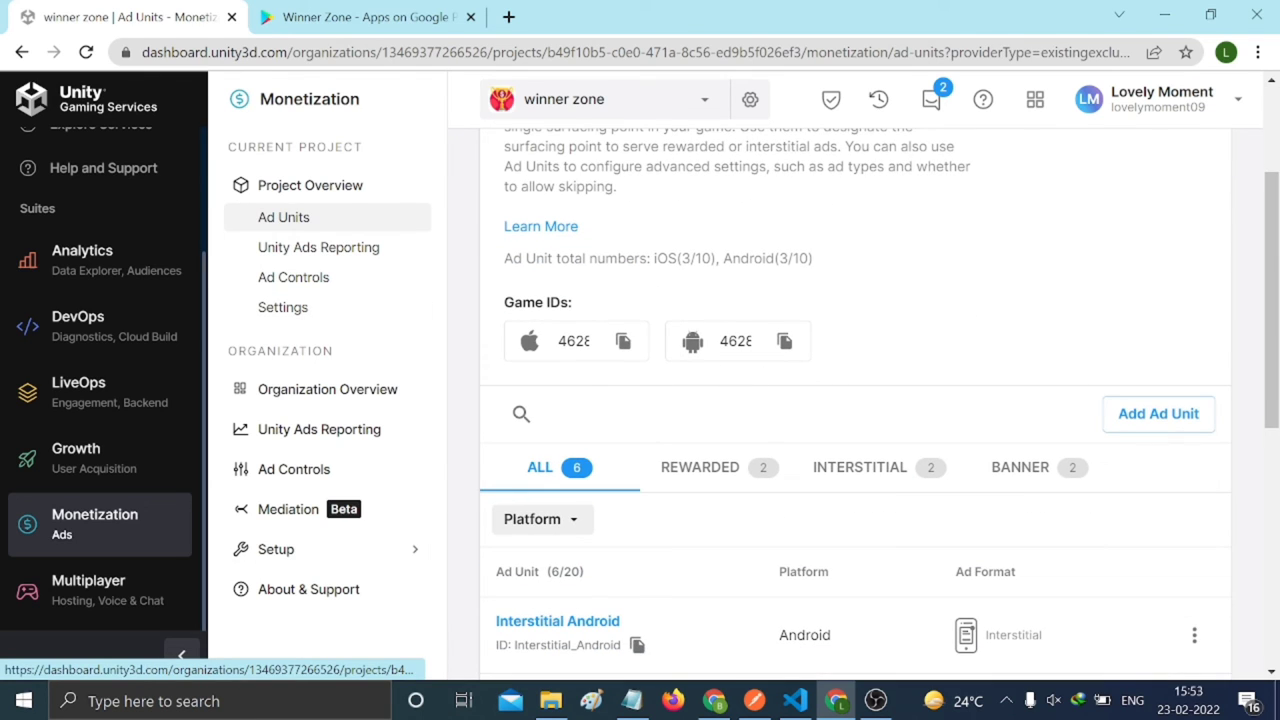
{"action": "scroll", "coordinate": [789, 400], "scroll_direction": "down", "scroll_amount": 2}
{"action": "scroll", "coordinate": [735, 400], "scroll_direction": "down", "scroll_amount": 1}
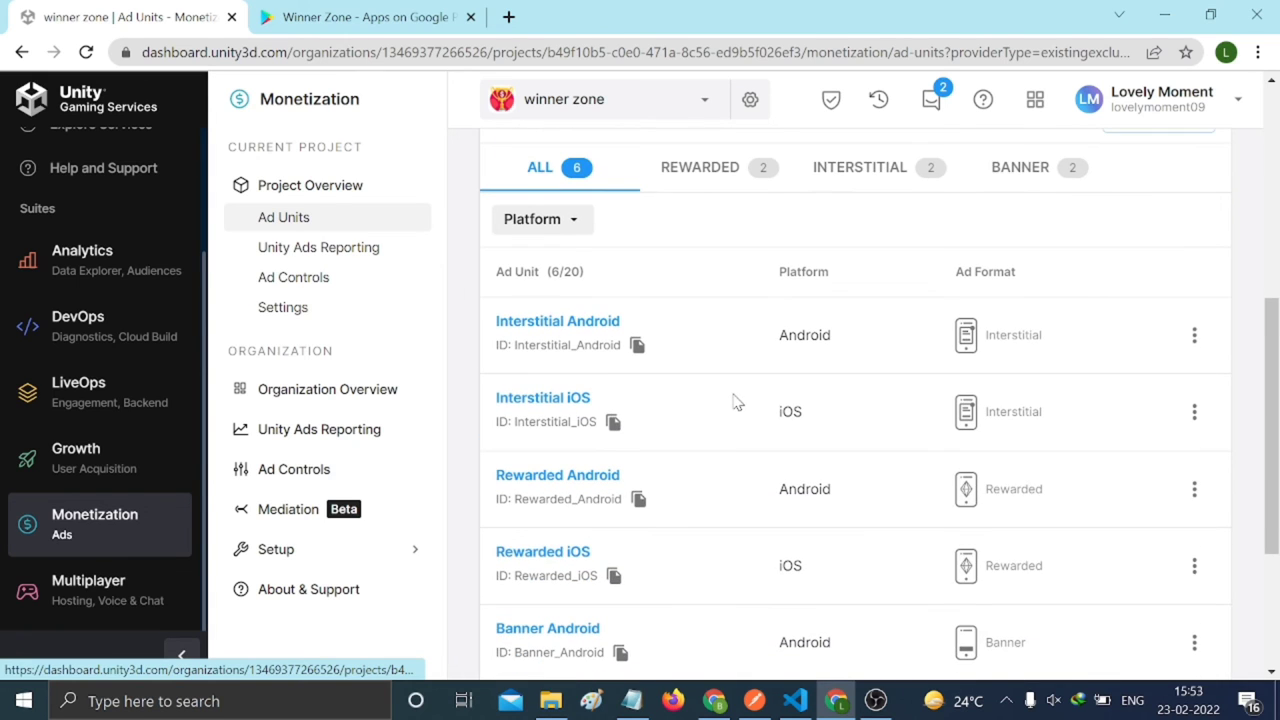
{"action": "scroll", "coordinate": [735, 400], "scroll_direction": "down", "scroll_amount": 2}
{"action": "scroll", "coordinate": [736, 420], "scroll_direction": "up", "scroll_amount": 1}
{"action": "scroll", "coordinate": [738, 434], "scroll_direction": "up", "scroll_amount": 3}
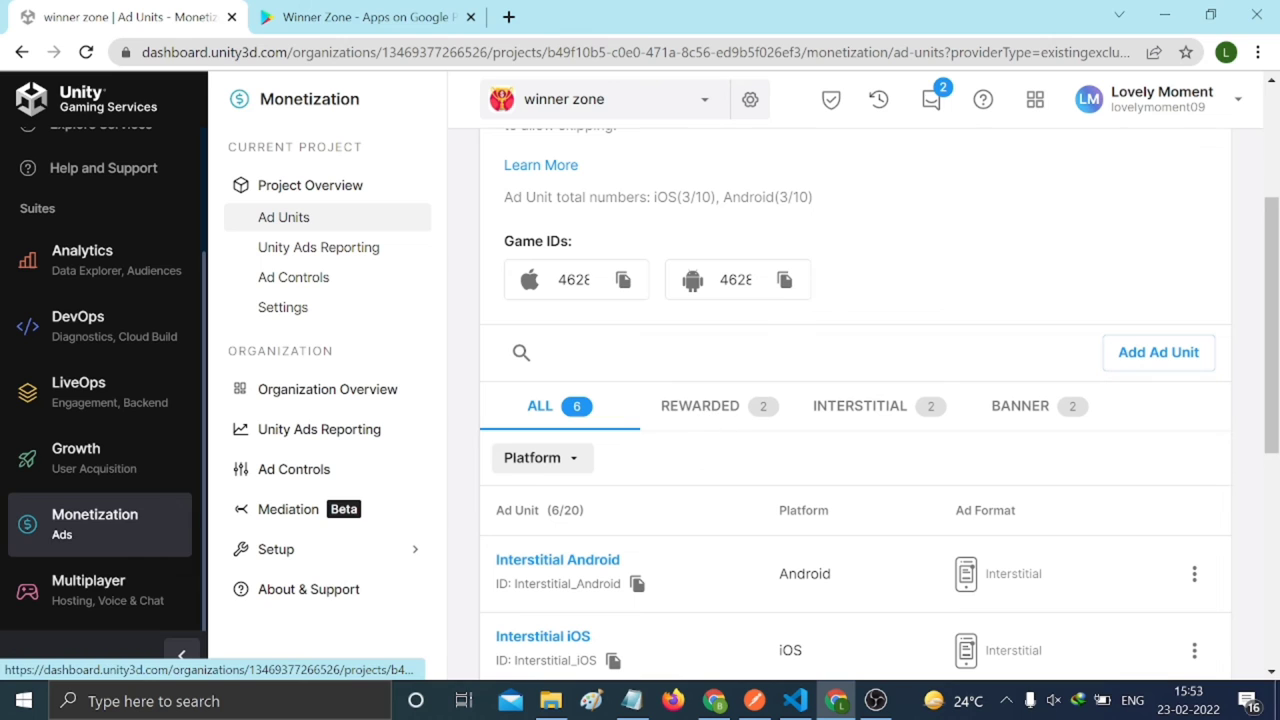
{"action": "left_click", "coordinate": [784, 282]}
Paste the Android Game ID on a new line in Notepad, then minimize it
{"action": "left_click", "coordinate": [632, 703]}
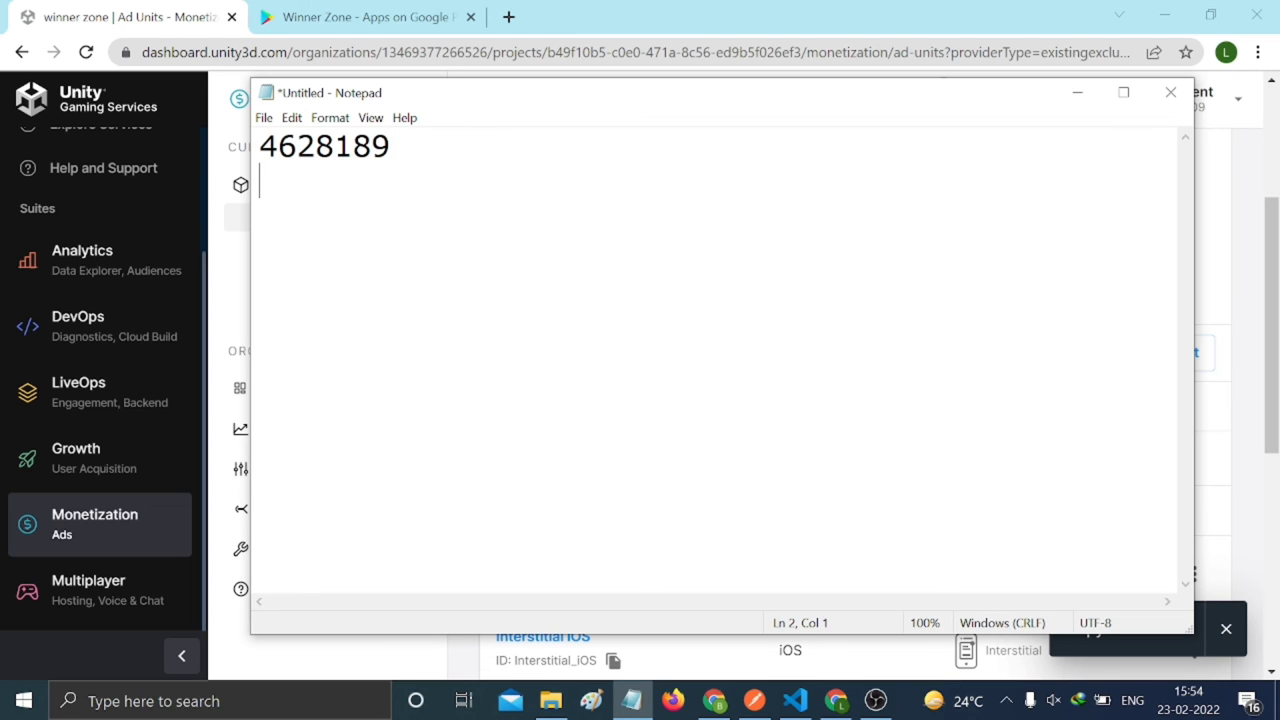
{"action": "key", "text": "ctrl+v"}
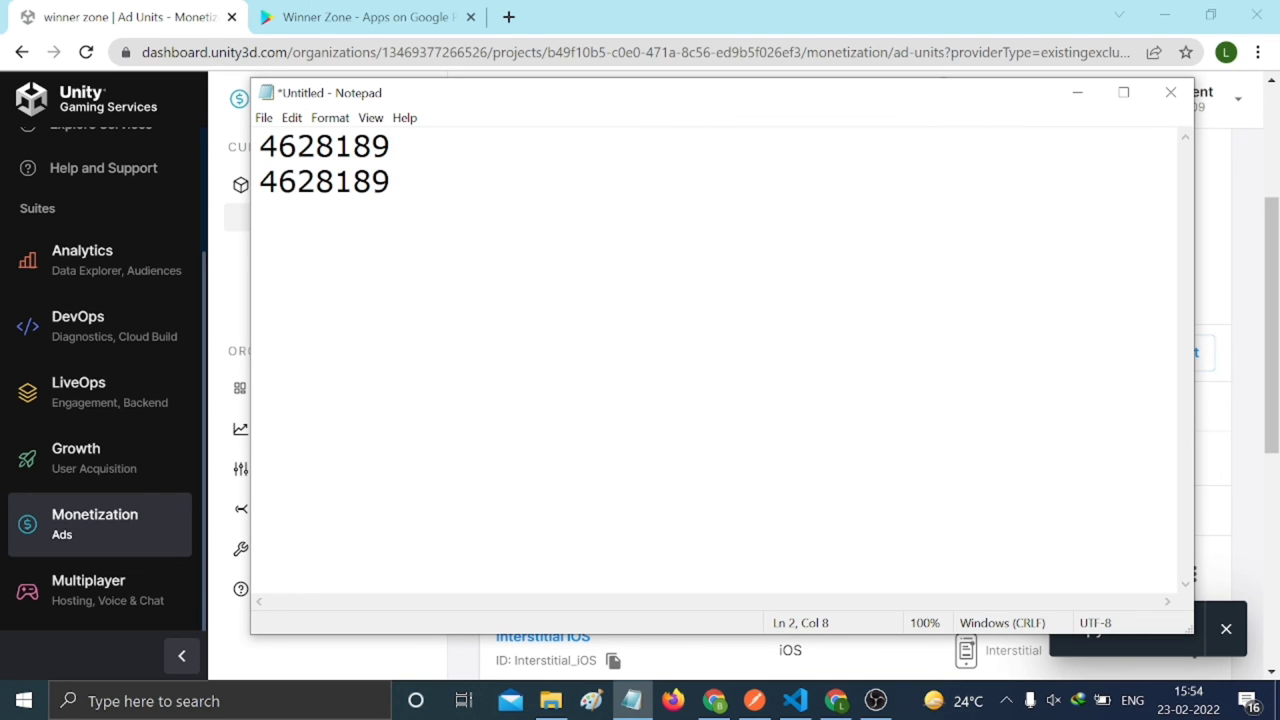
{"action": "left_click", "coordinate": [1077, 92]}
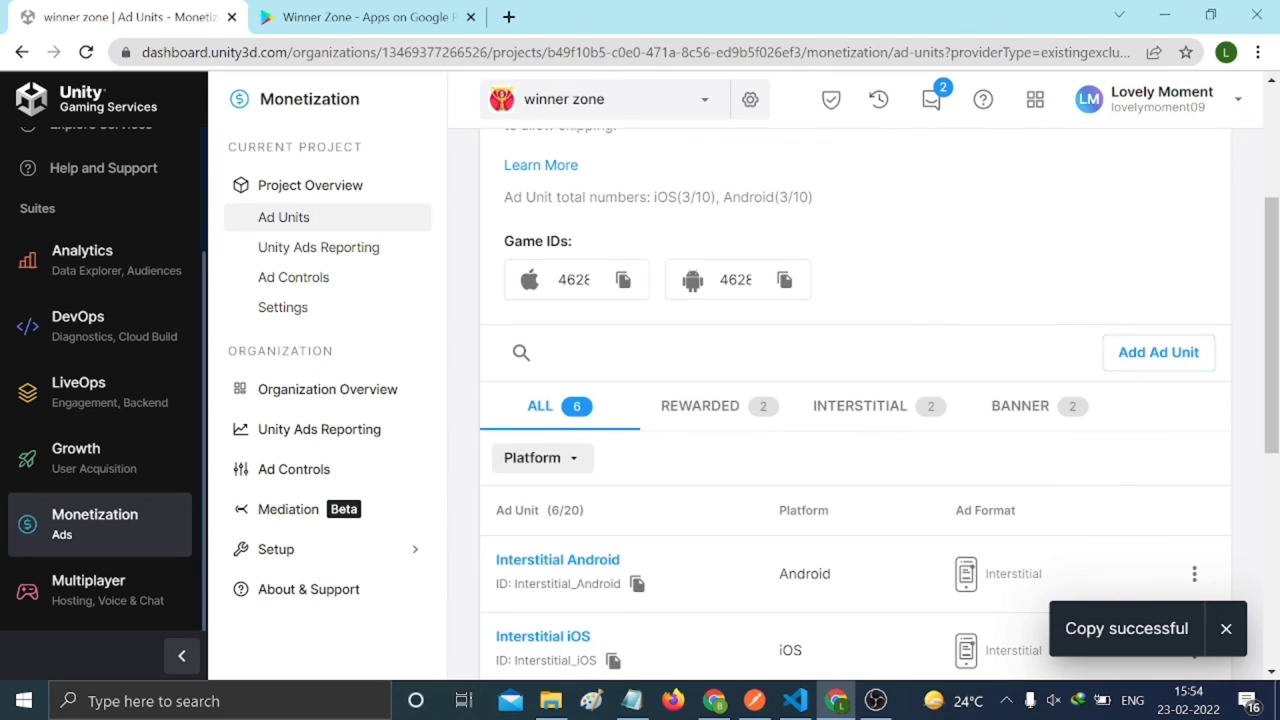
{"action": "scroll", "coordinate": [855, 400], "scroll_direction": "up", "scroll_amount": 3}
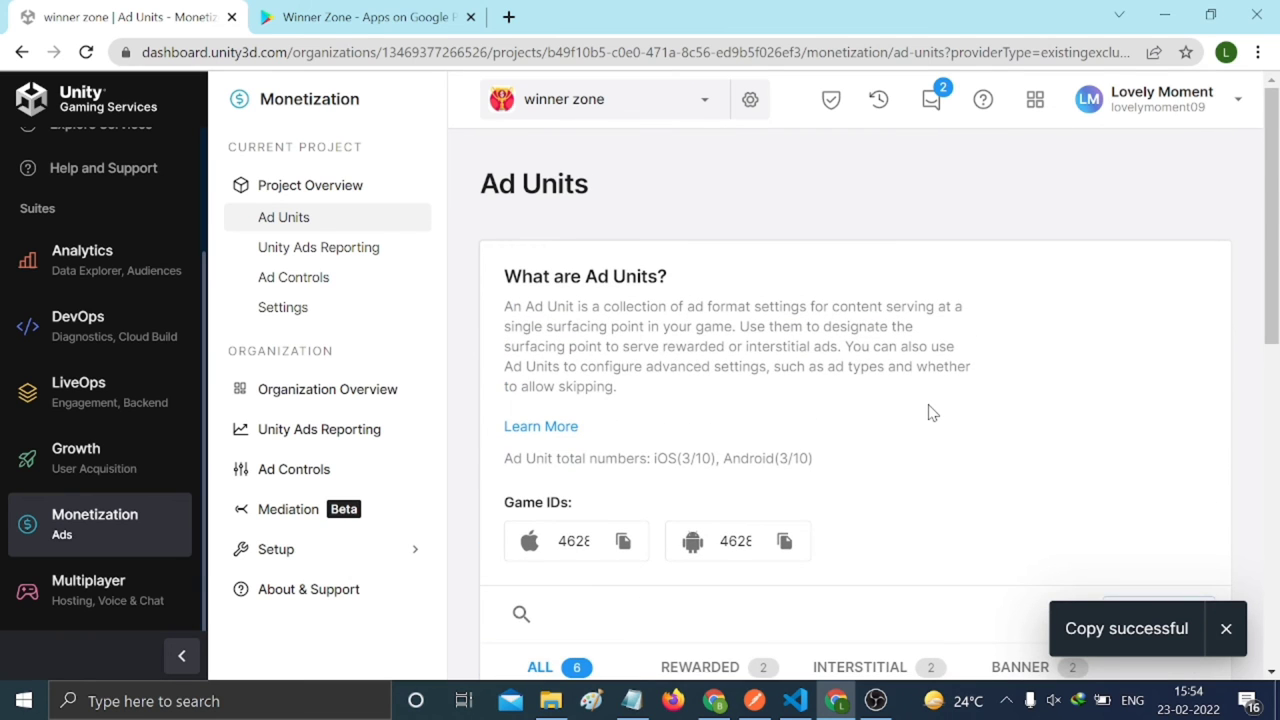
{"action": "scroll", "coordinate": [930, 412], "scroll_direction": "down", "scroll_amount": 4}
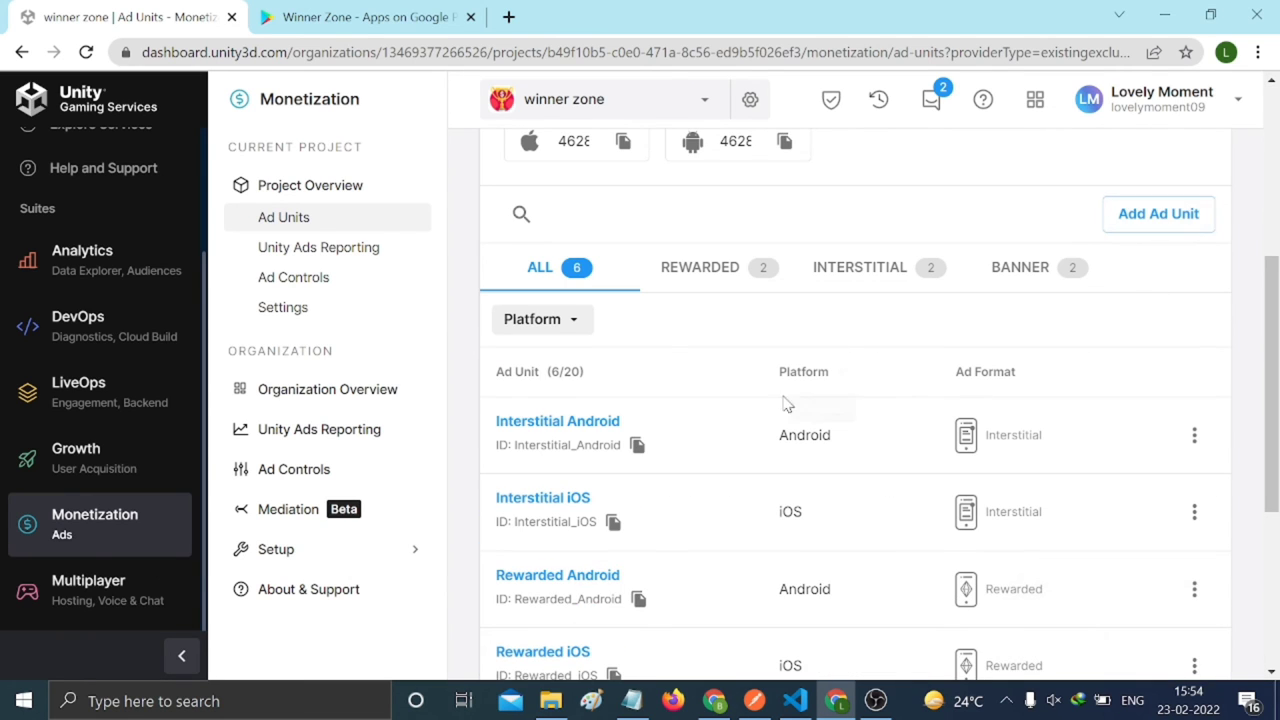
{"action": "scroll", "coordinate": [780, 415], "scroll_direction": "up", "scroll_amount": 2}
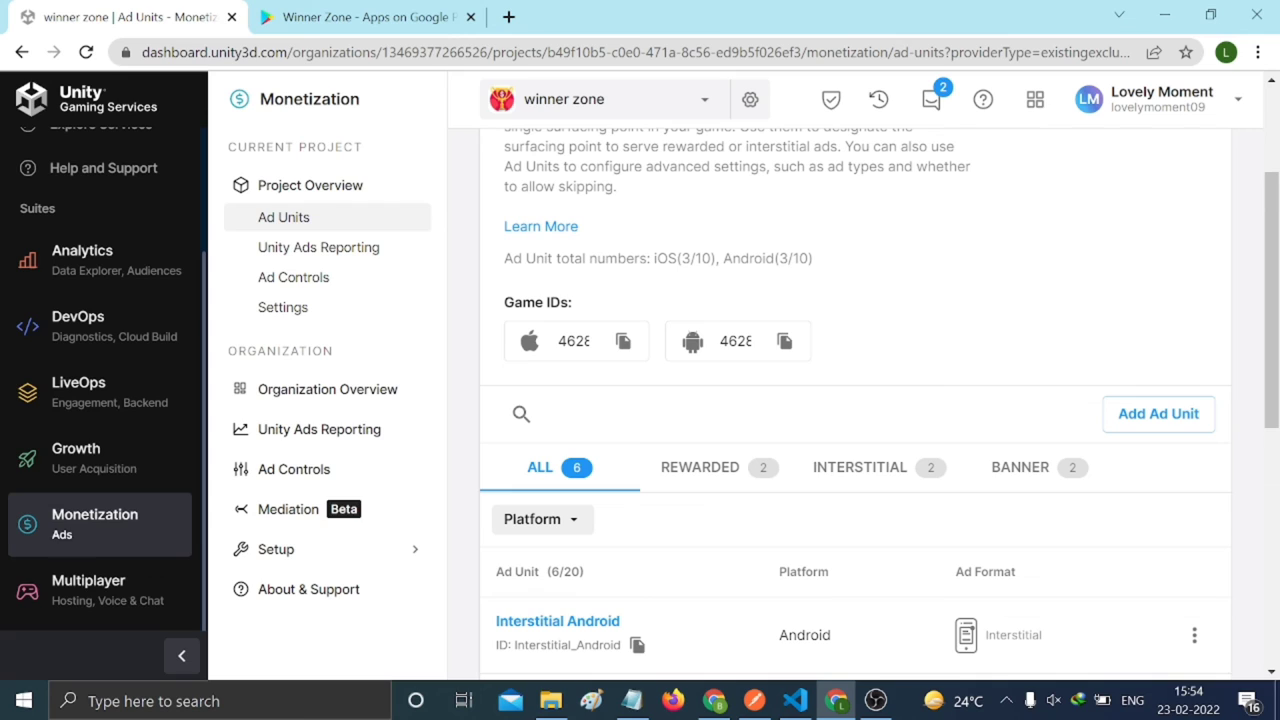